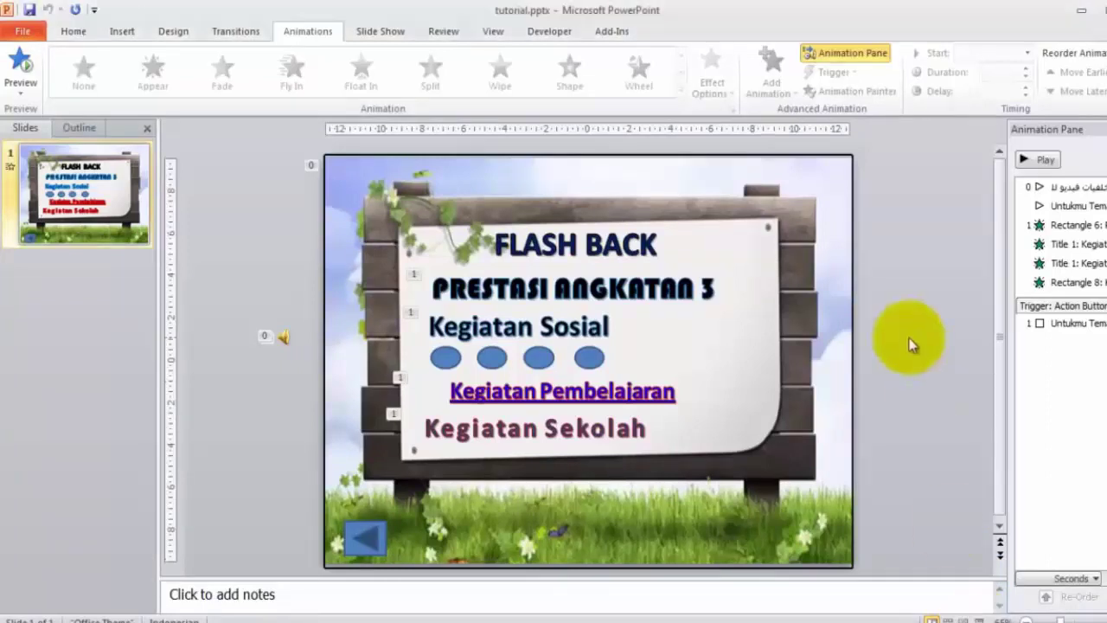
Start the slide show from the current FLASH BACK slide
{"action": "left_click", "coordinate": [979, 619]}
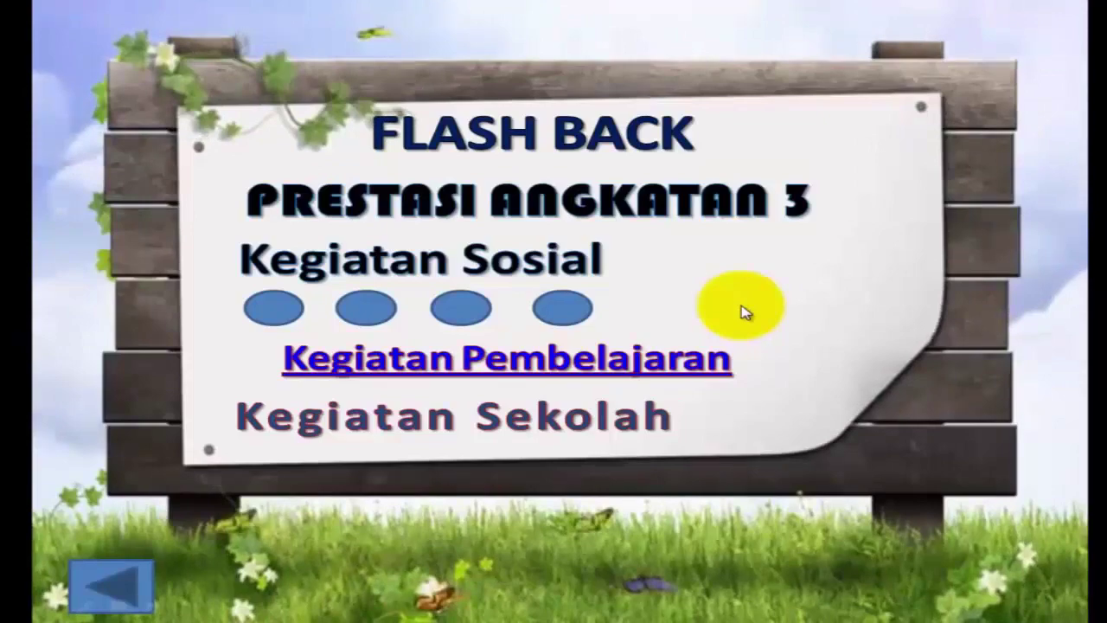
Exit the slide show and return to Normal editing view
{"action": "key", "text": "Escape"}
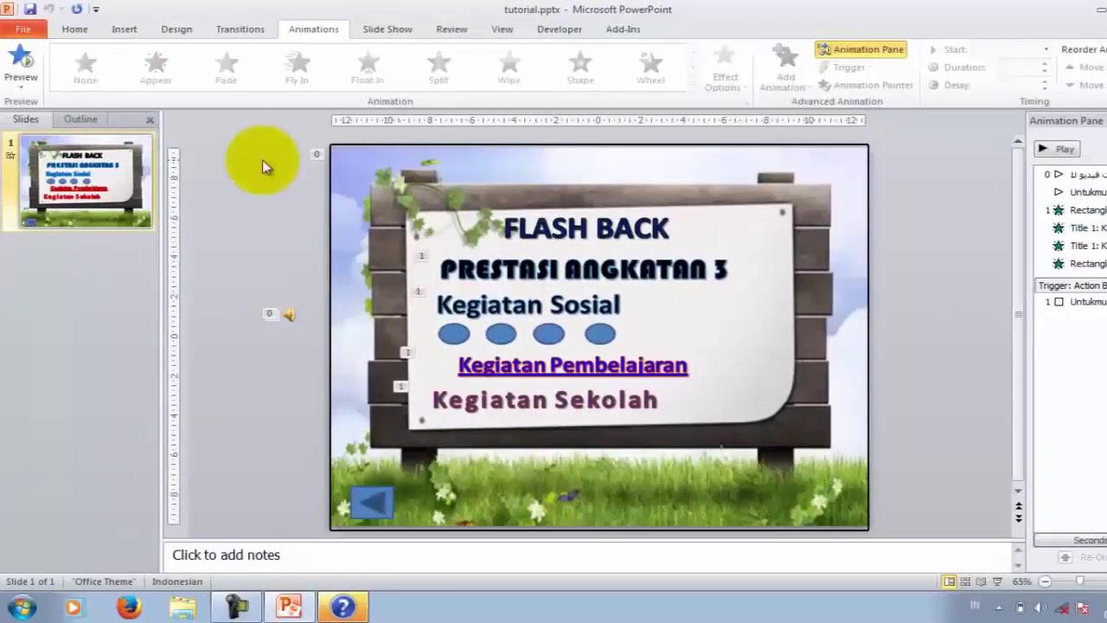
Add a new second slide to the presentation and select it
{"action": "left_click", "coordinate": [74, 30]}
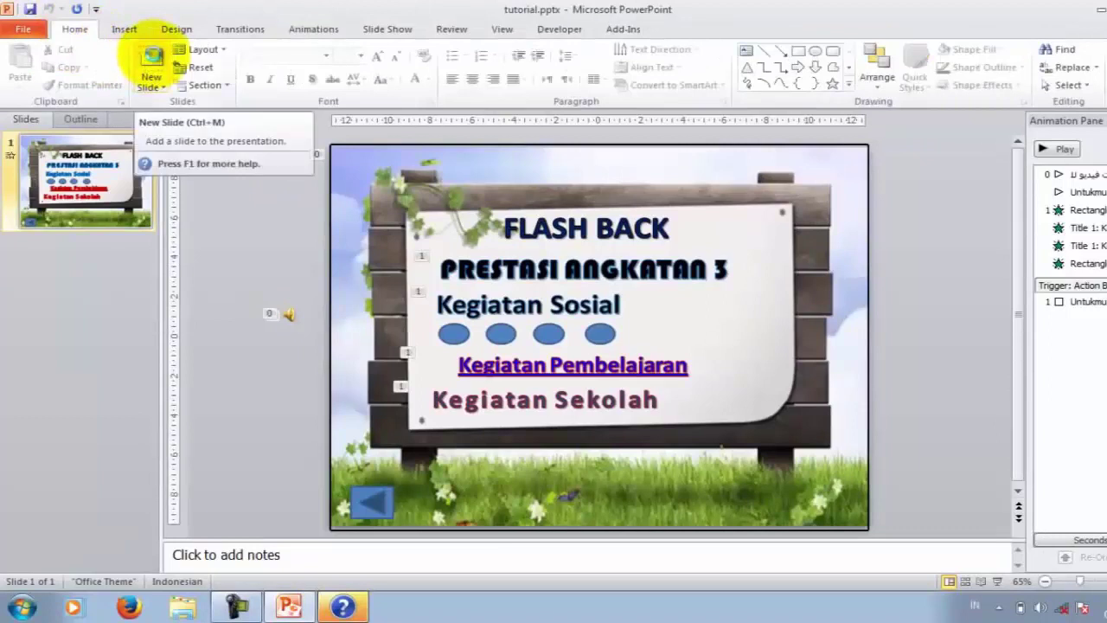
{"action": "left_click", "coordinate": [151, 57]}
{"action": "left_click", "coordinate": [106, 284]}
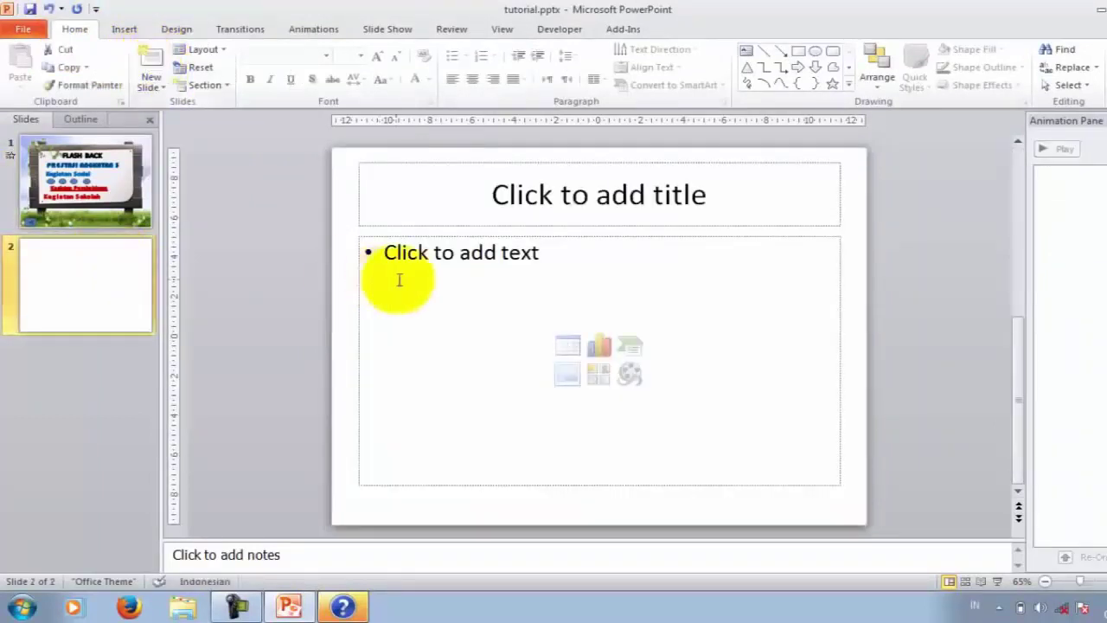
Delete the title and body text placeholders from slide 2
{"action": "left_click", "coordinate": [384, 163]}
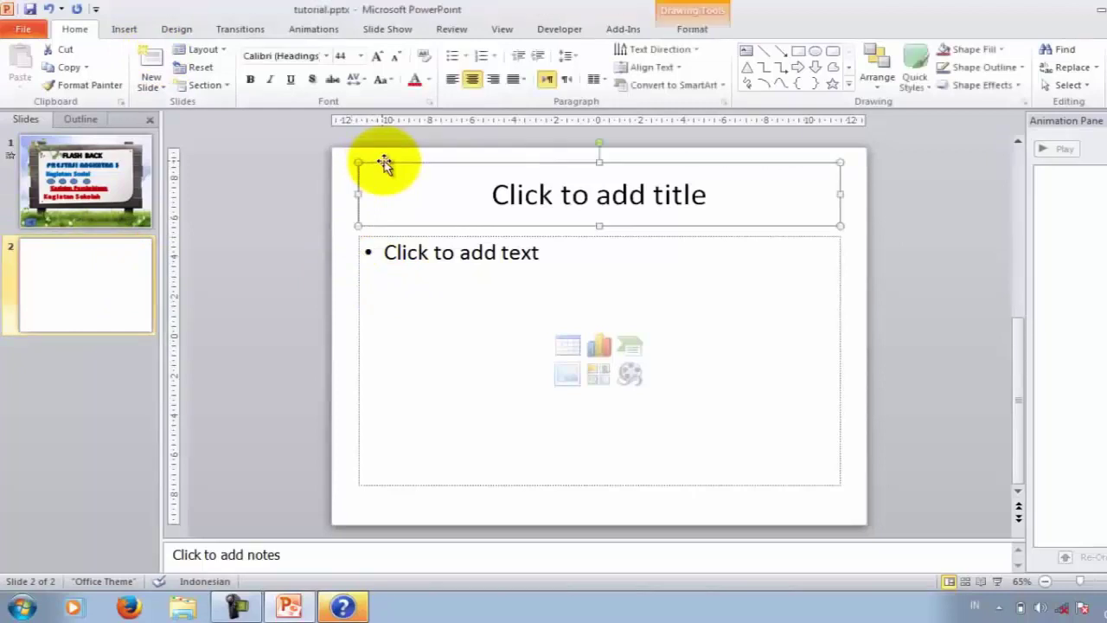
{"action": "key", "text": "Delete"}
{"action": "left_click", "coordinate": [443, 238]}
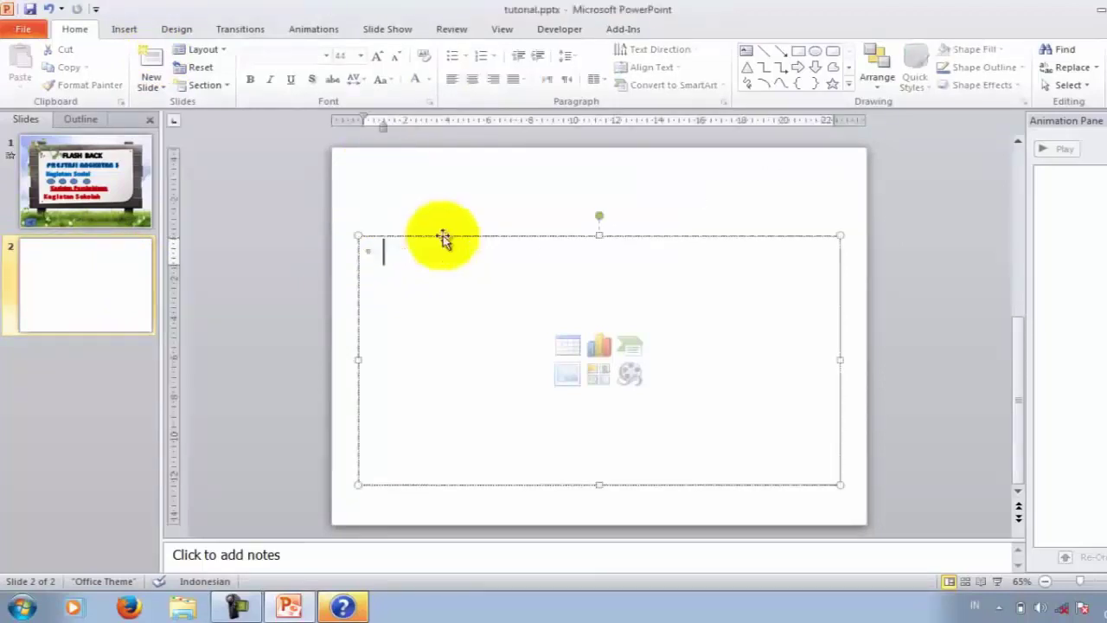
{"action": "left_click", "coordinate": [455, 235]}
{"action": "key", "text": "Delete"}
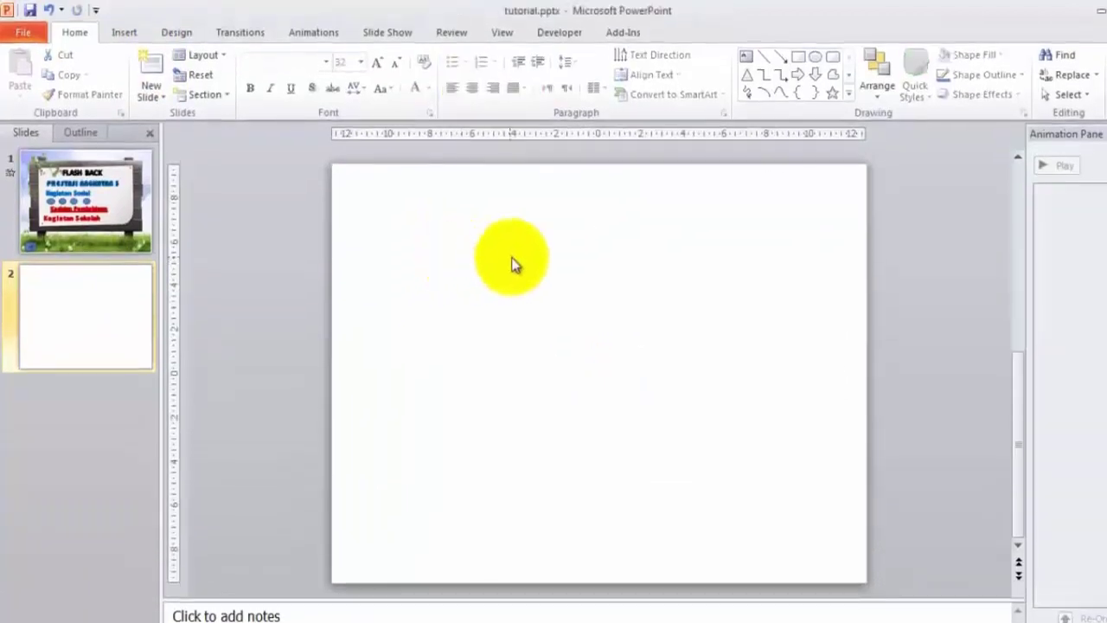
{"action": "left_click", "coordinate": [125, 33]}
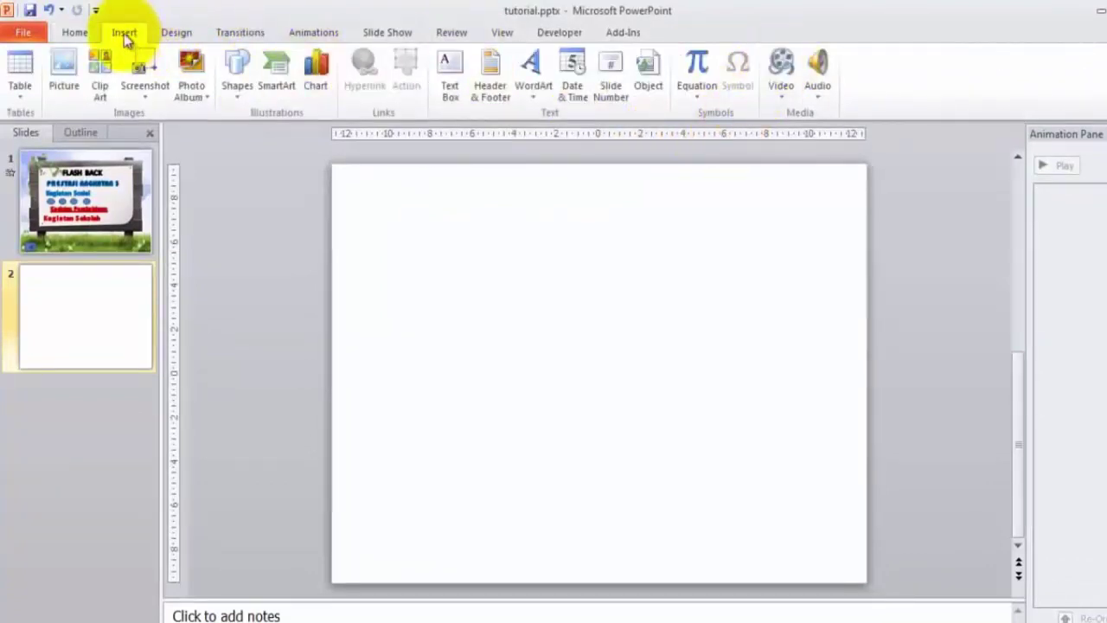
Insert the video Garden Sign HD.mp4 from the Downloads\Video folder onto slide 2
{"action": "left_click", "coordinate": [787, 102]}
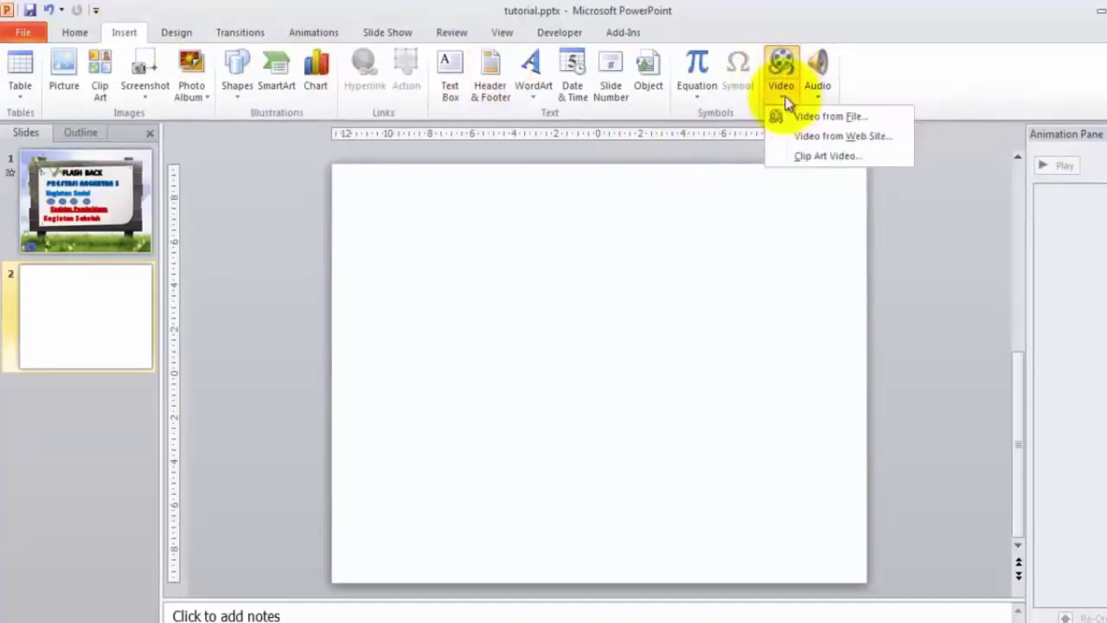
{"action": "left_click", "coordinate": [831, 120]}
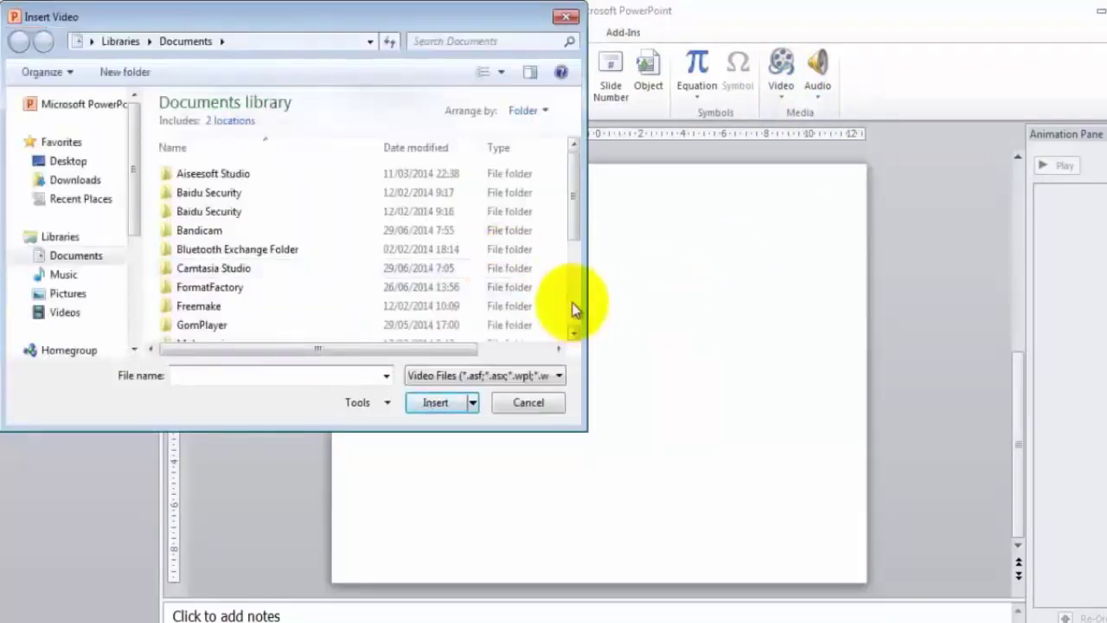
{"action": "left_click", "coordinate": [573, 309]}
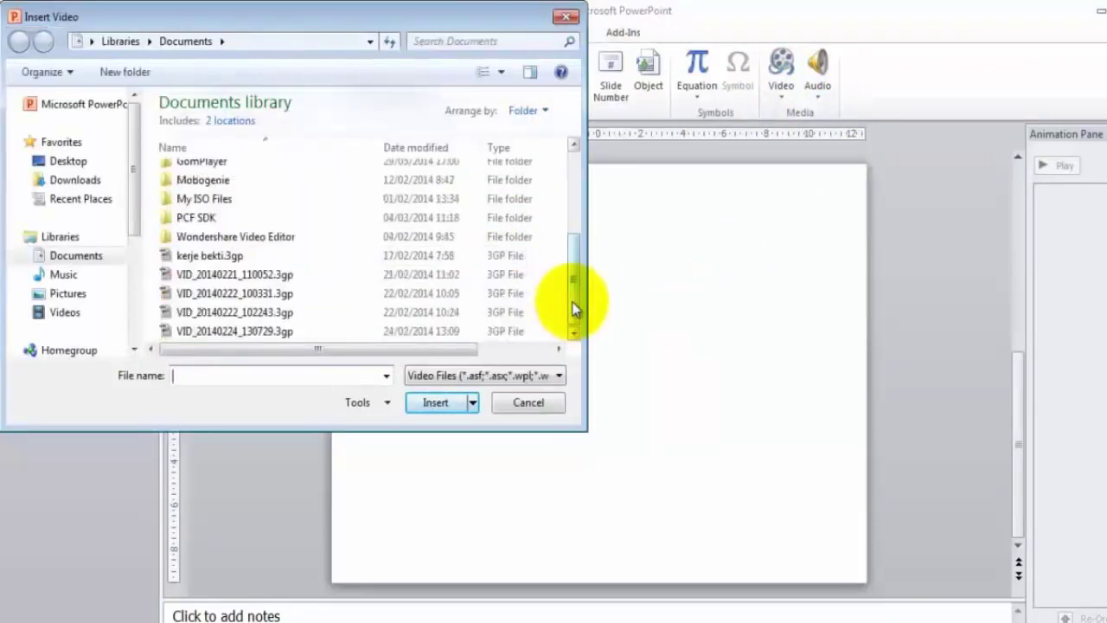
{"action": "left_click", "coordinate": [135, 349]}
{"action": "scroll", "coordinate": [576, 328], "scroll_direction": "down", "scroll_amount": 3}
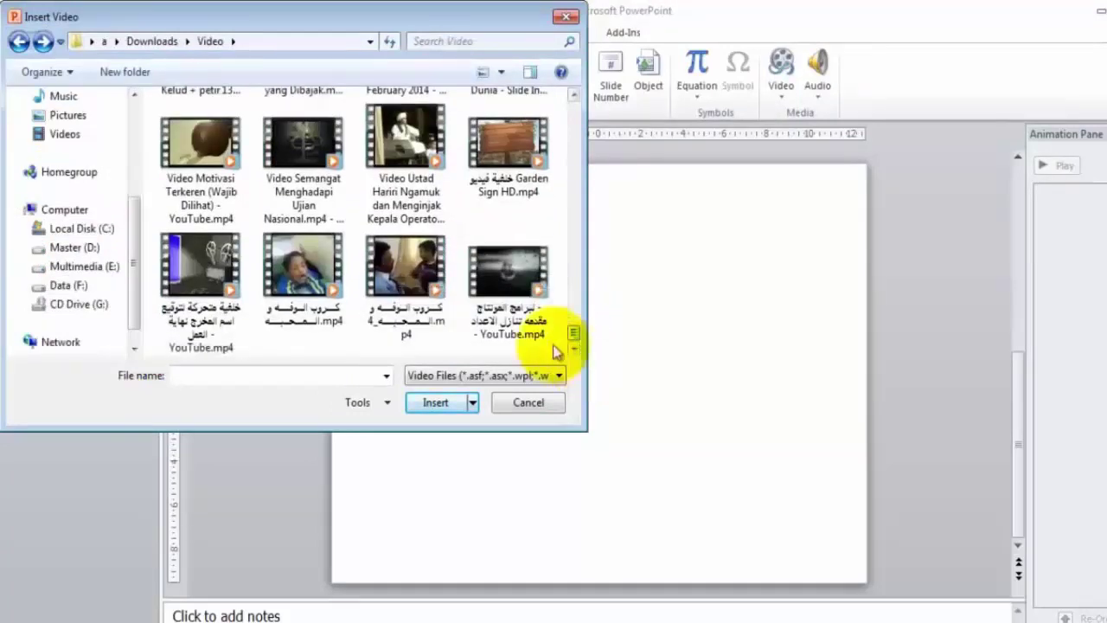
{"action": "left_click", "coordinate": [500, 140]}
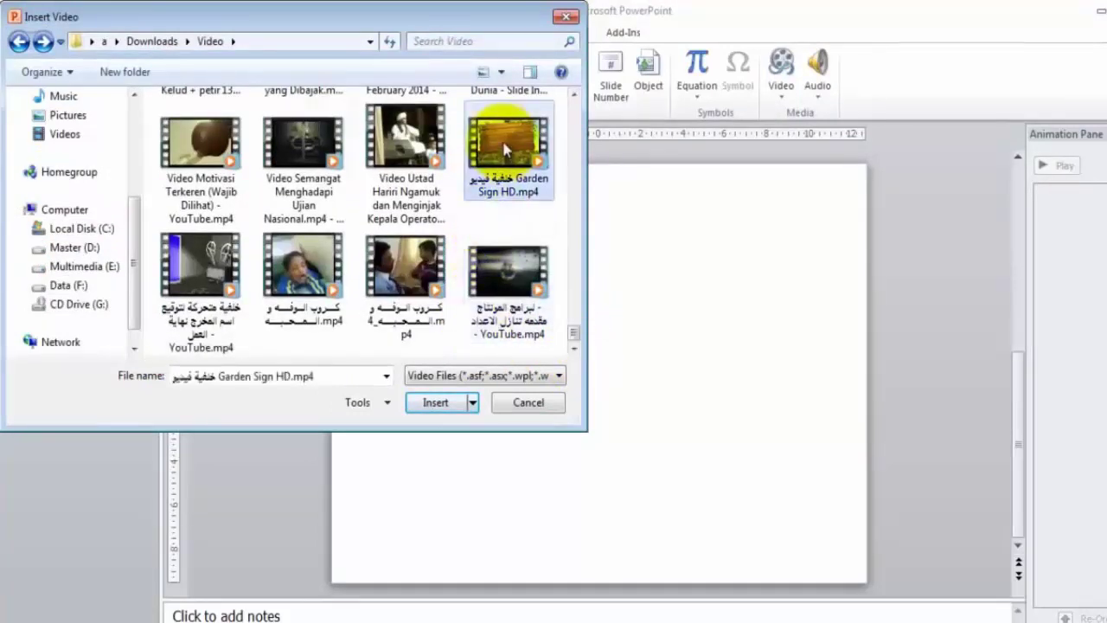
{"action": "left_click", "coordinate": [438, 406]}
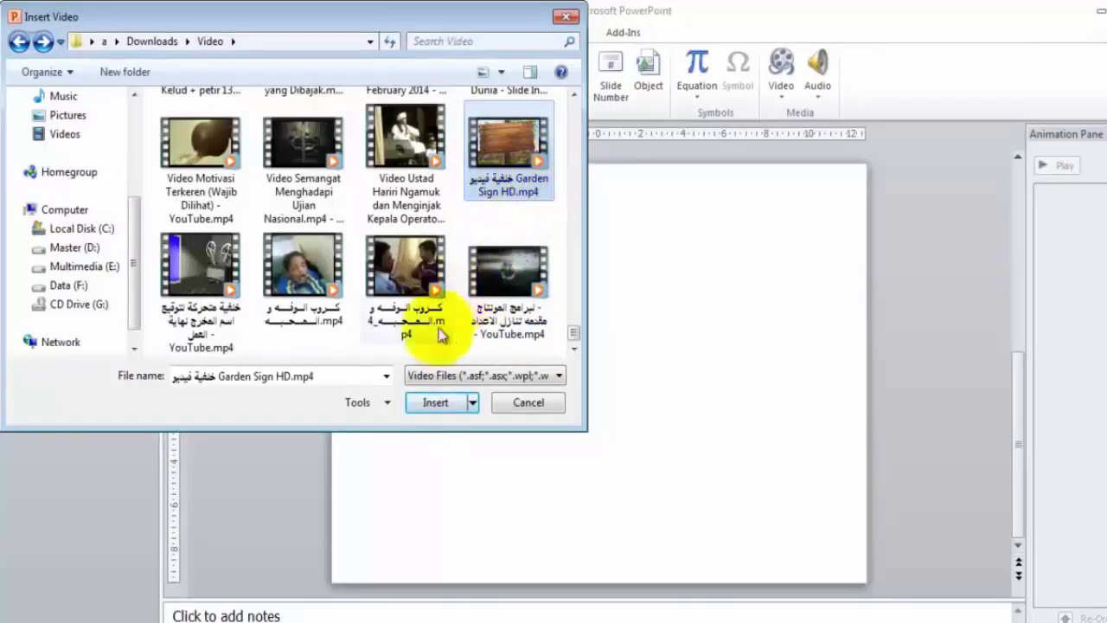
{"action": "left_click", "coordinate": [435, 404]}
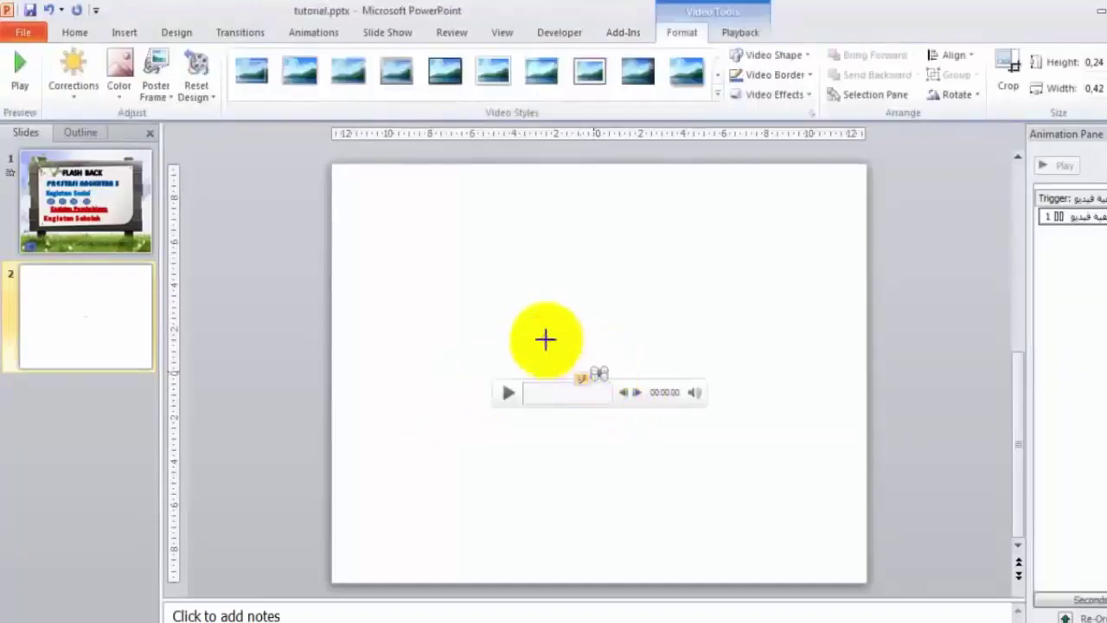
Resize the video to 19,11 × 25,57 cm so it fills the slide
{"action": "left_click_drag", "start_coordinate": [473, 289], "coordinate": [441, 280]}
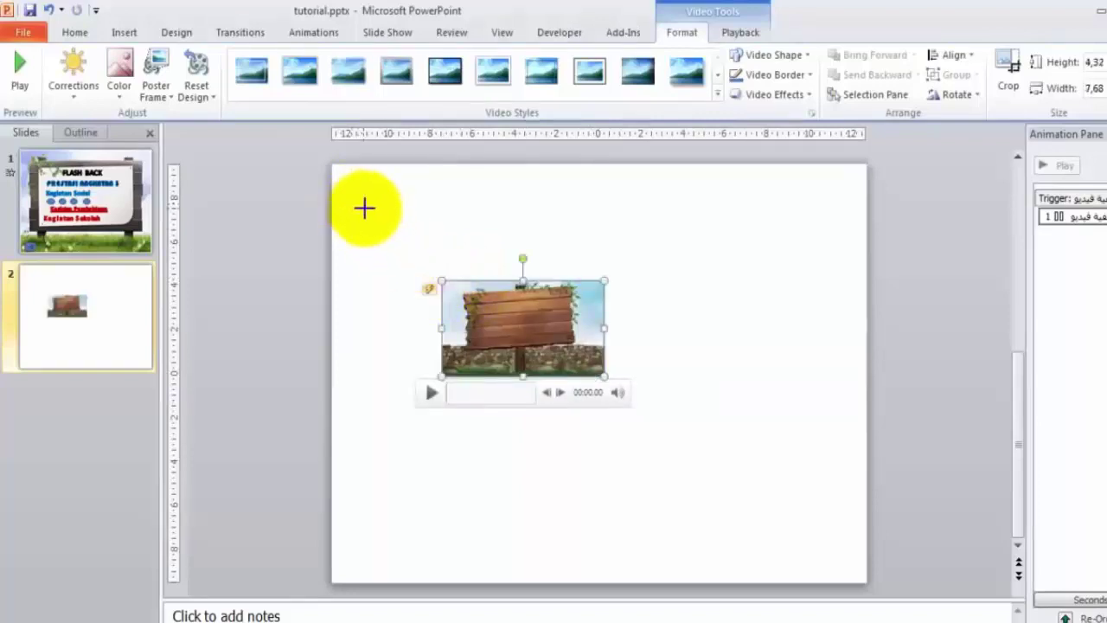
{"action": "left_click_drag", "start_coordinate": [354, 205], "coordinate": [360, 198]}
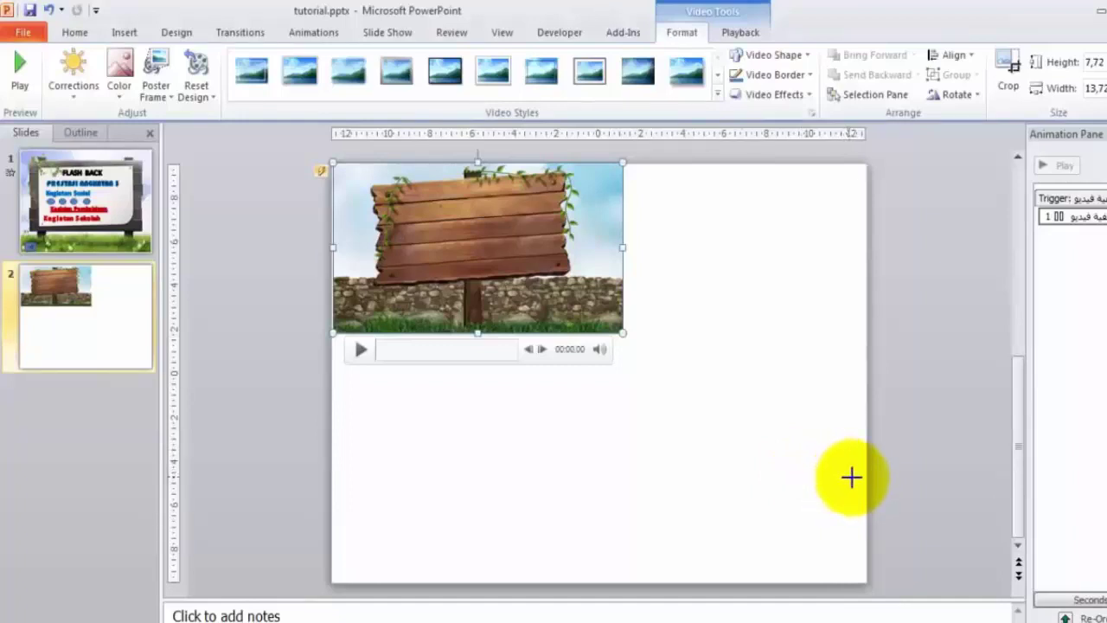
{"action": "left_click_drag", "start_coordinate": [850, 478], "coordinate": [852, 478]}
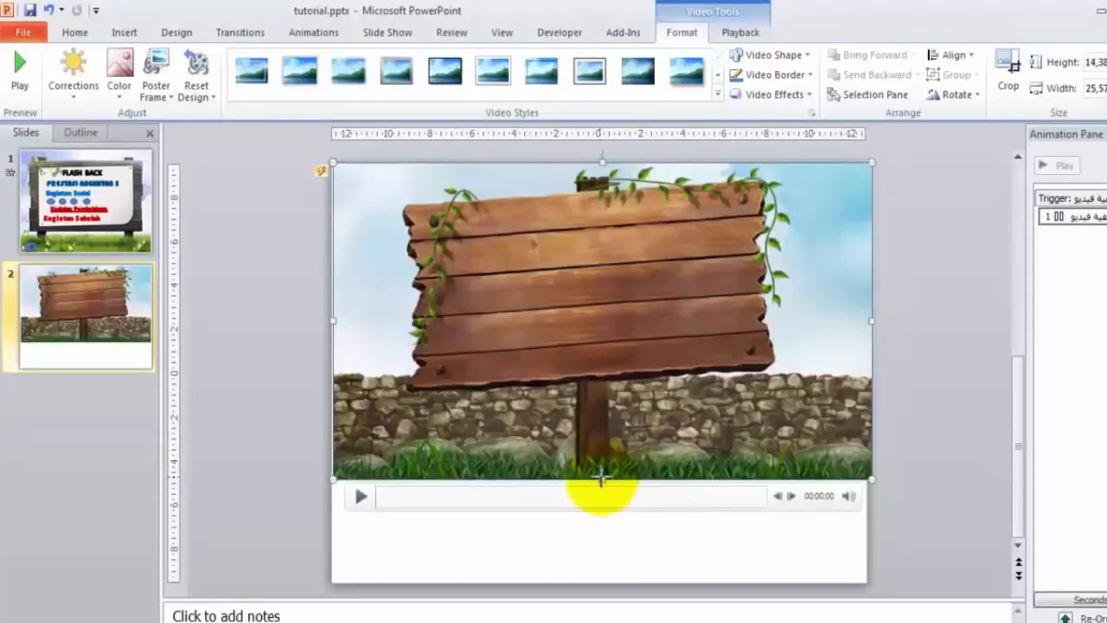
{"action": "left_click_drag", "start_coordinate": [617, 588], "coordinate": [617, 588]}
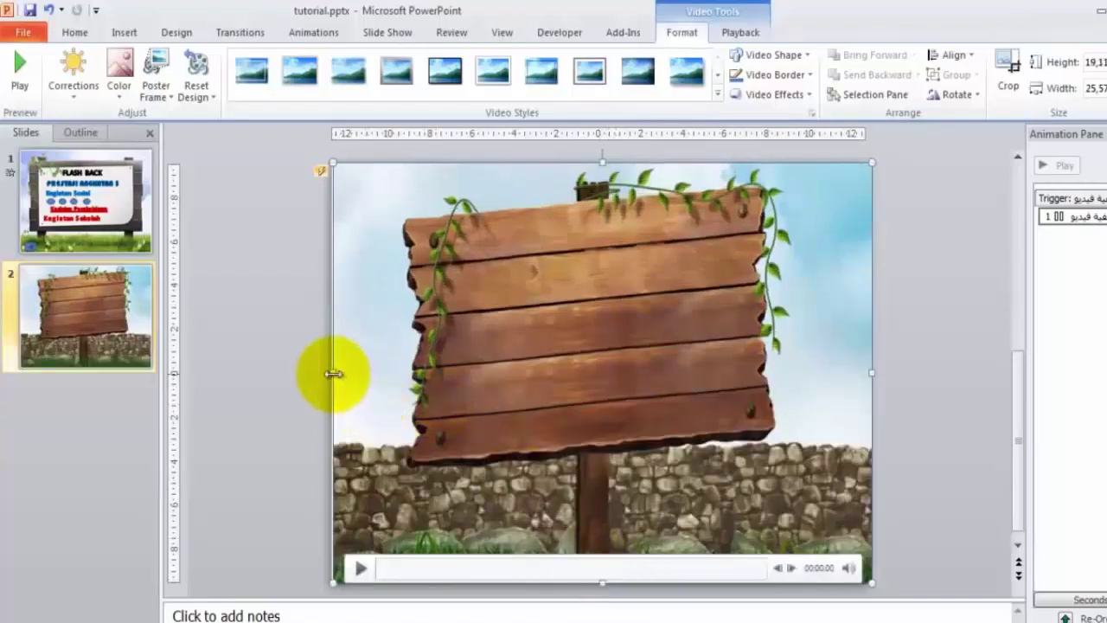
{"action": "left_click", "coordinate": [946, 240]}
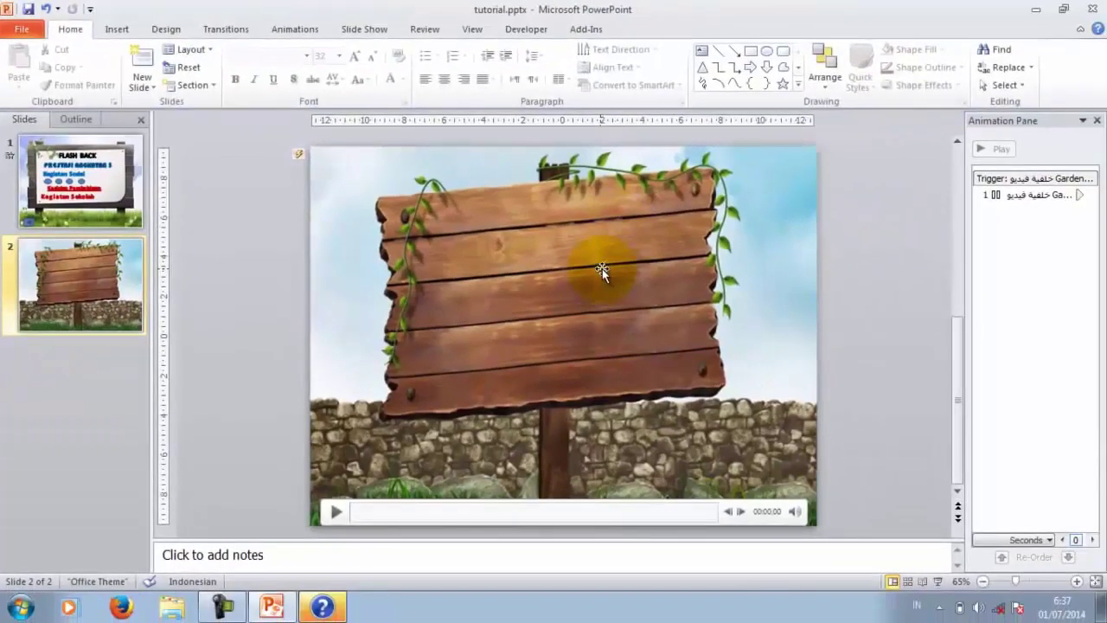
{"action": "left_click", "coordinate": [601, 270]}
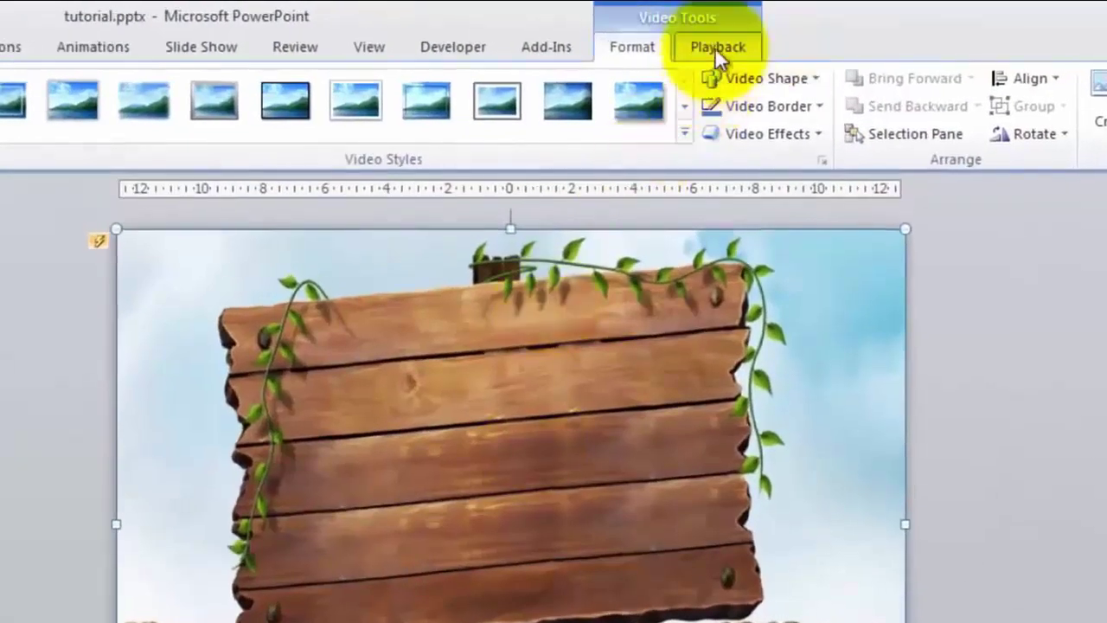
Set the video's playback to start Automatically and Loop until Stopped
{"action": "left_click", "coordinate": [714, 53]}
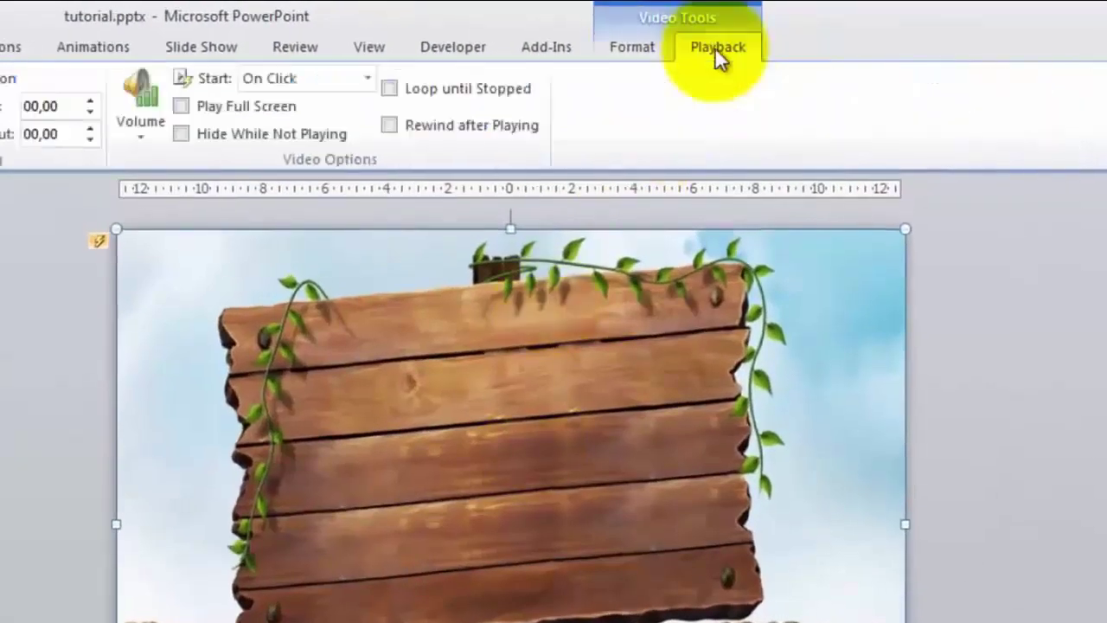
{"action": "left_click", "coordinate": [370, 78]}
{"action": "left_click", "coordinate": [290, 105]}
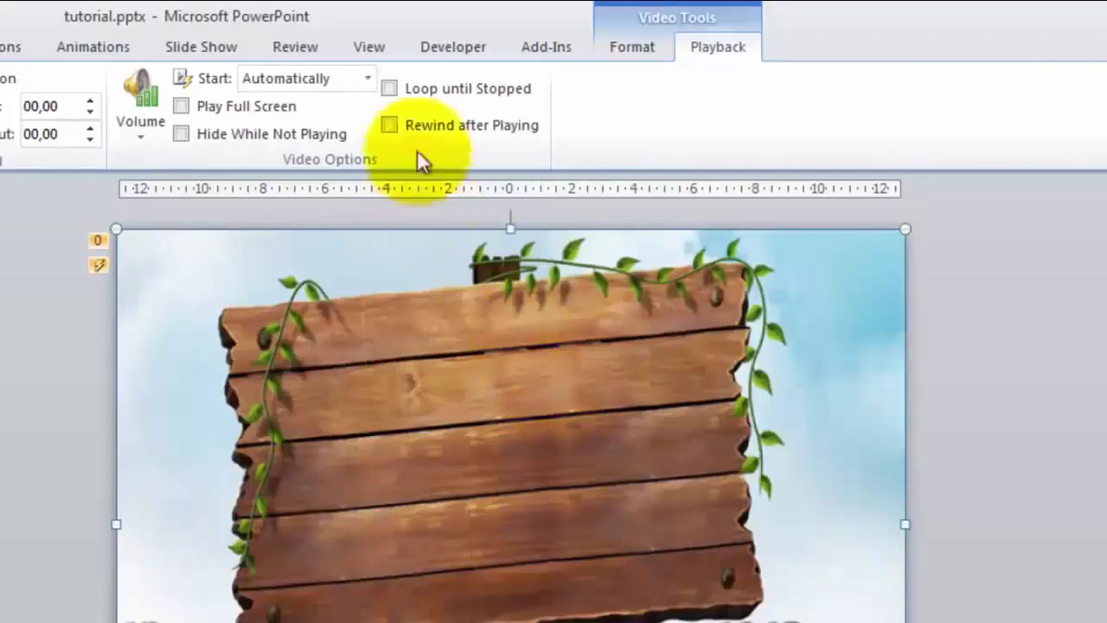
{"action": "left_click", "coordinate": [390, 89]}
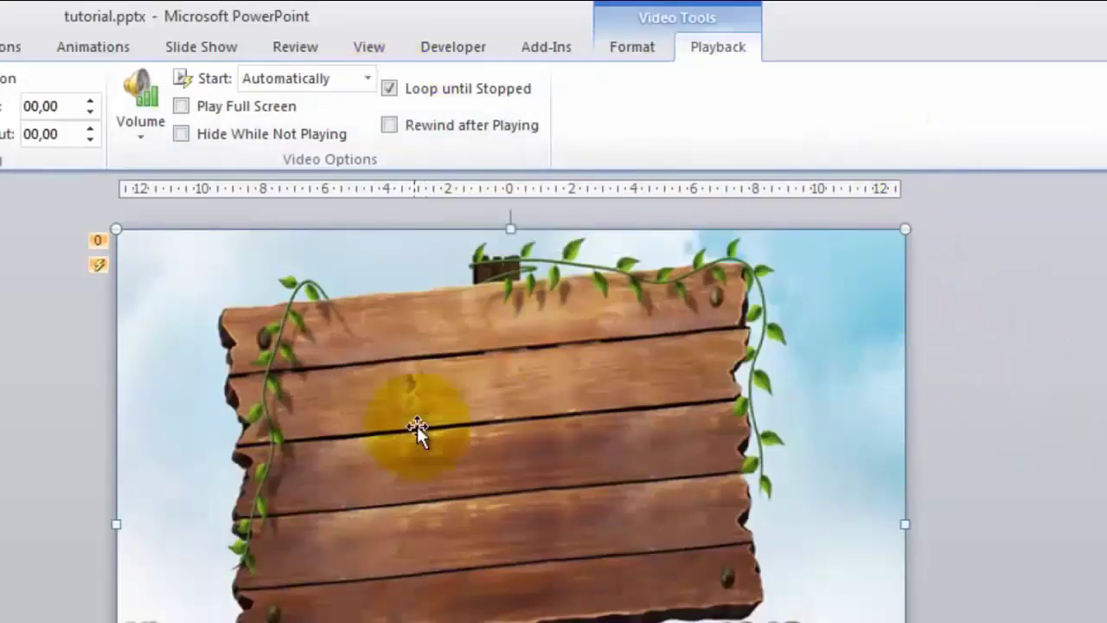
{"action": "left_click", "coordinate": [54, 427]}
{"action": "left_click", "coordinate": [354, 459]}
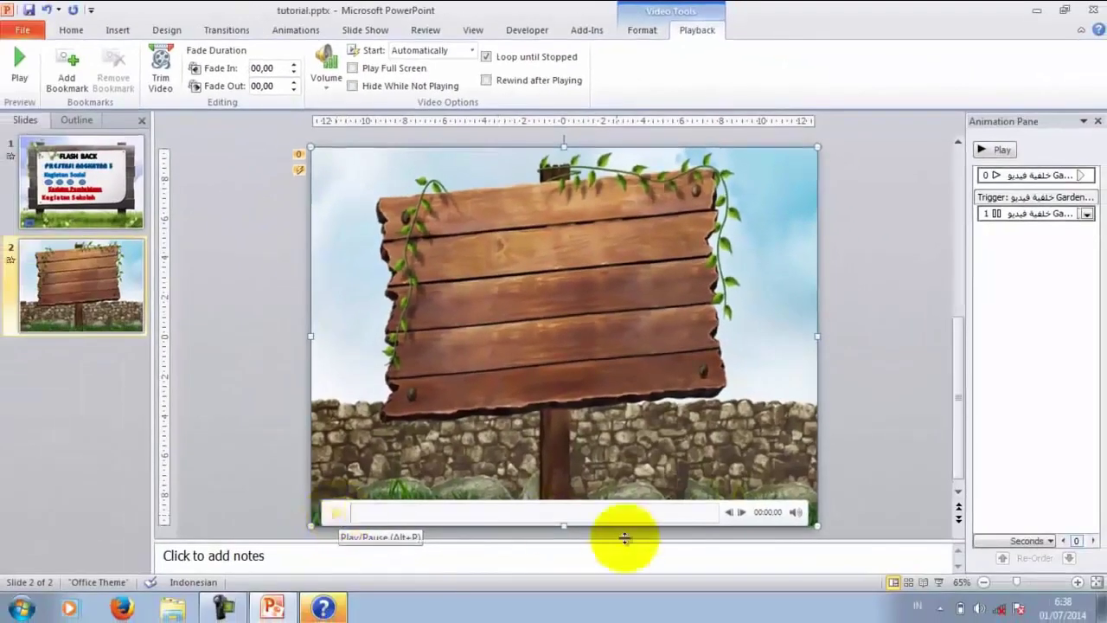
{"action": "left_click", "coordinate": [994, 150]}
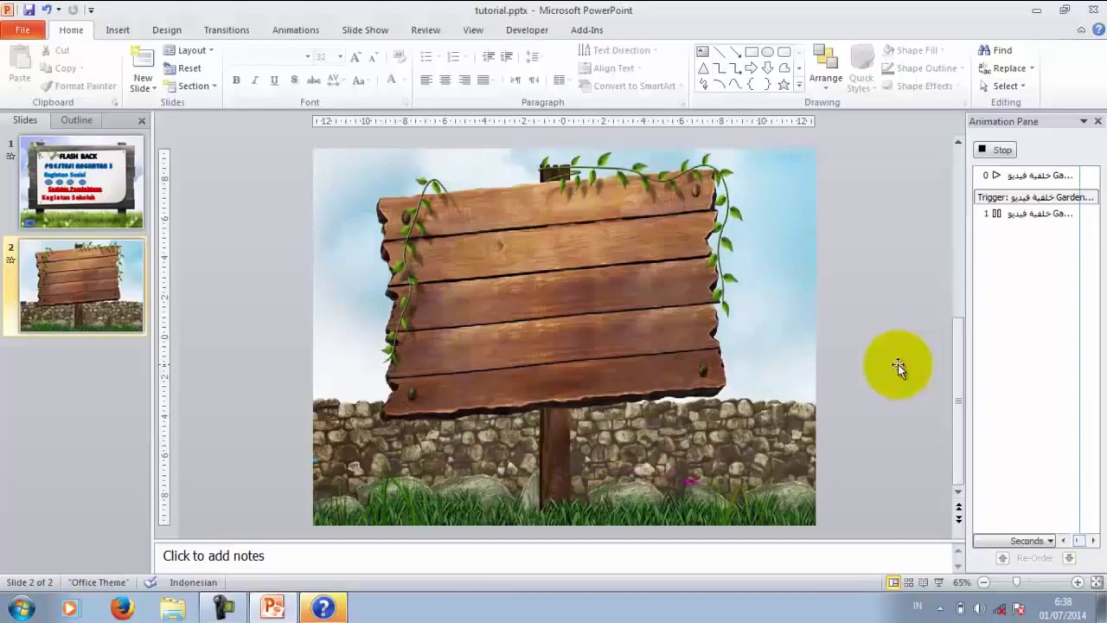
{"action": "left_click", "coordinate": [628, 334]}
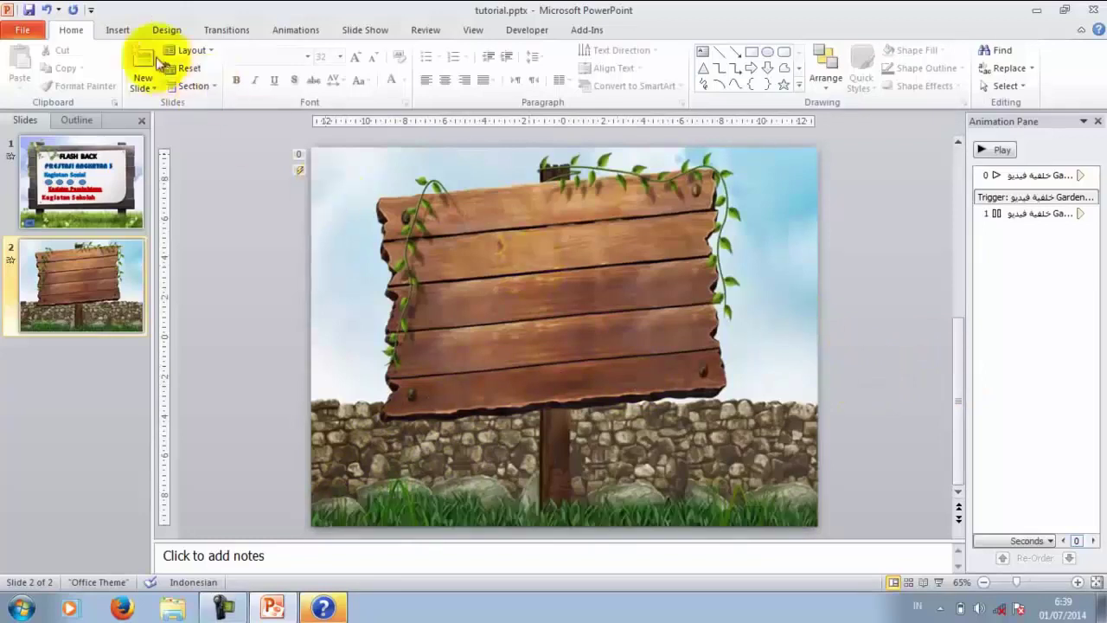
Draw a rectangle from the slide's top-left corner to its bottom-right corner
{"action": "left_click", "coordinate": [118, 32]}
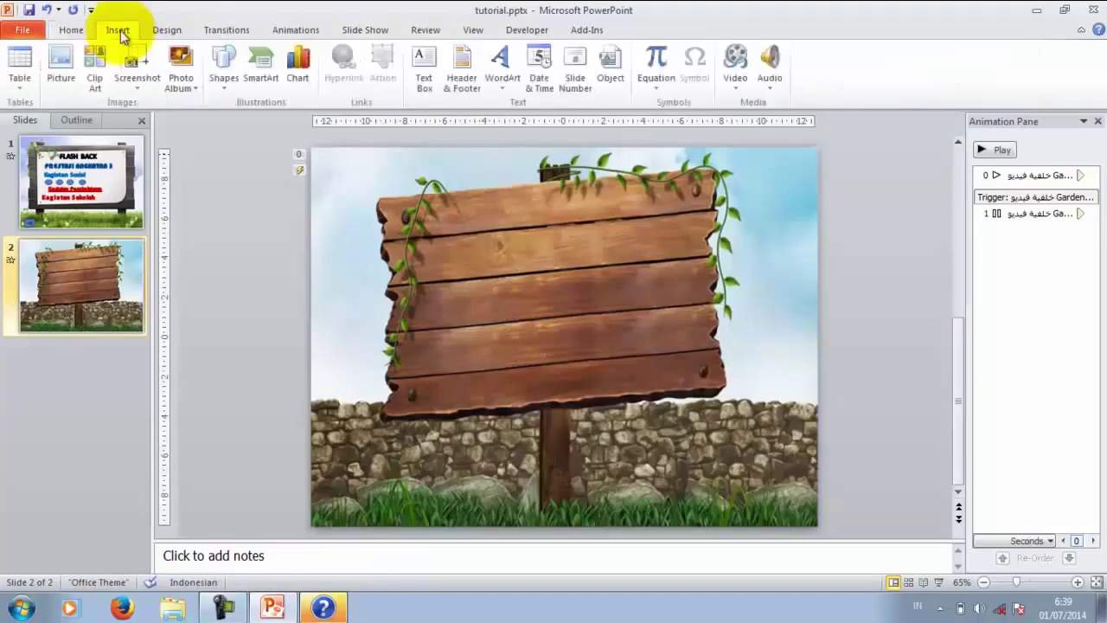
{"action": "left_click", "coordinate": [230, 58]}
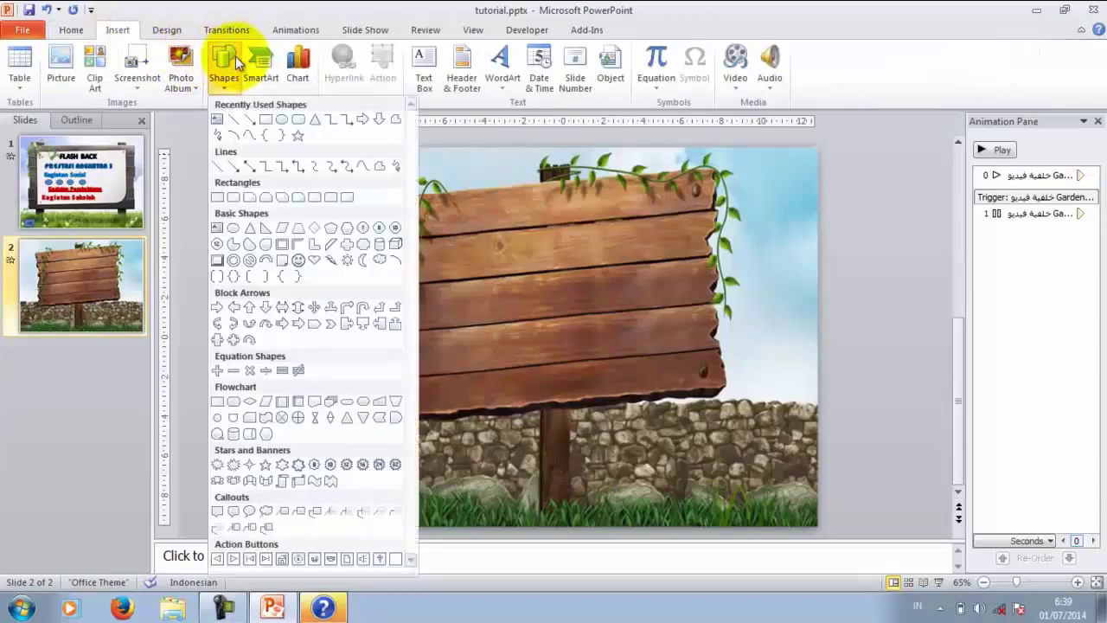
{"action": "left_click", "coordinate": [269, 123]}
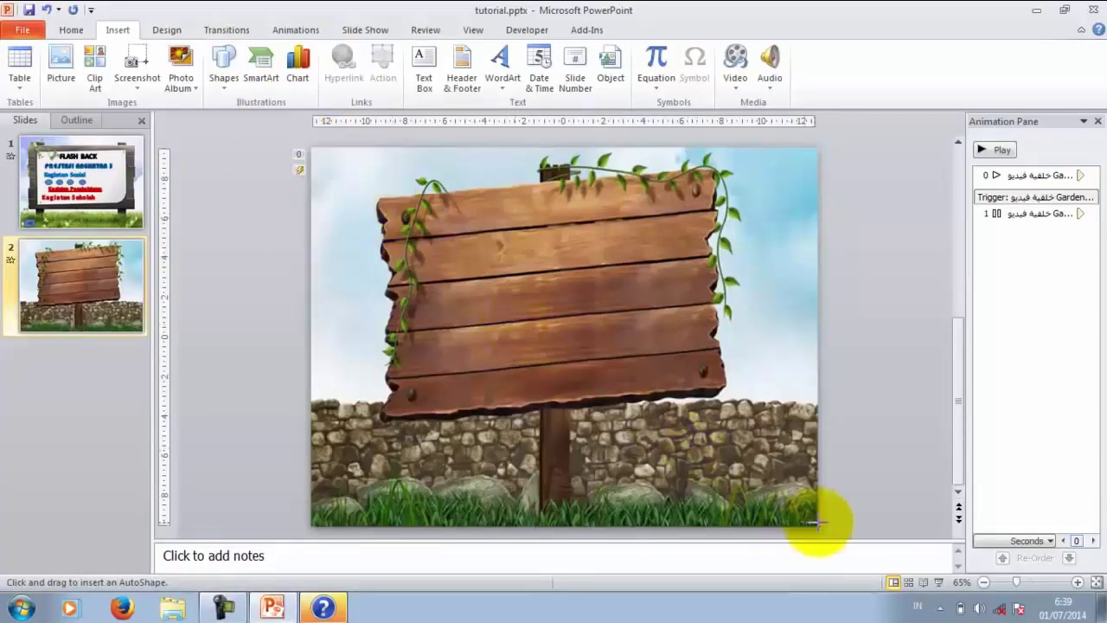
{"action": "left_click_drag", "start_coordinate": [311, 148], "coordinate": [818, 522]}
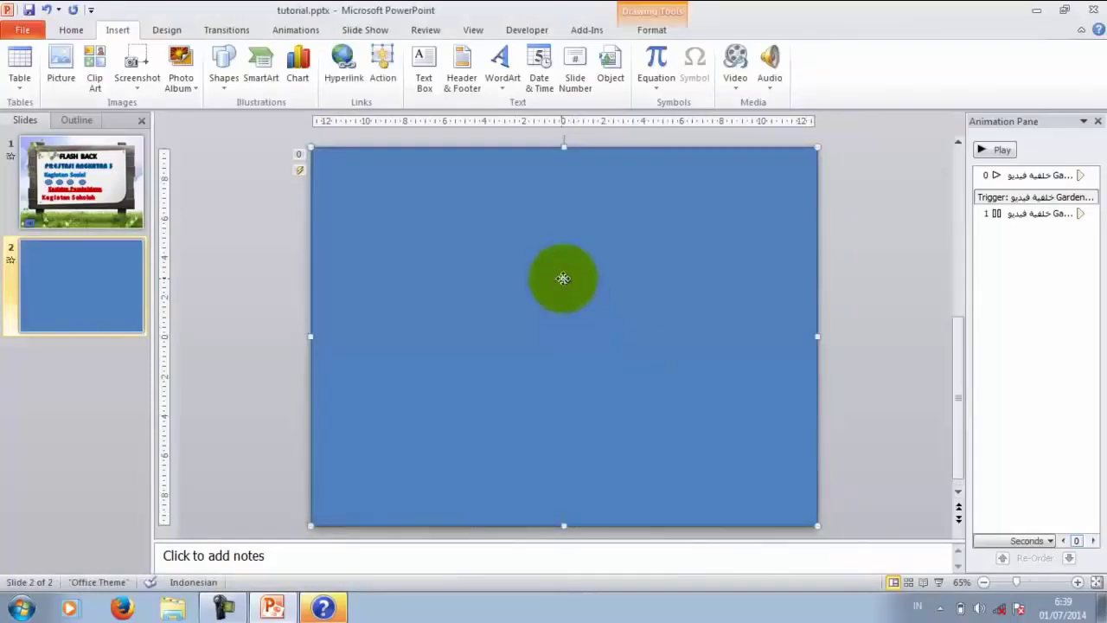
Set the rectangle's Shape Outline to No Outline and leave the fill unchanged
{"action": "left_click", "coordinate": [652, 29]}
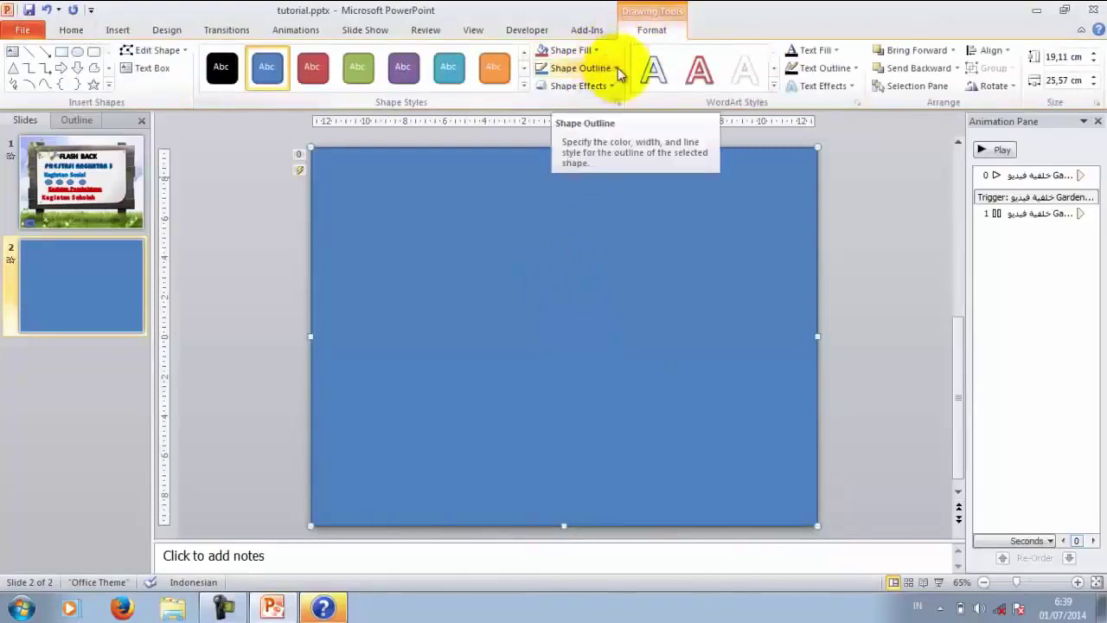
{"action": "left_click", "coordinate": [617, 68]}
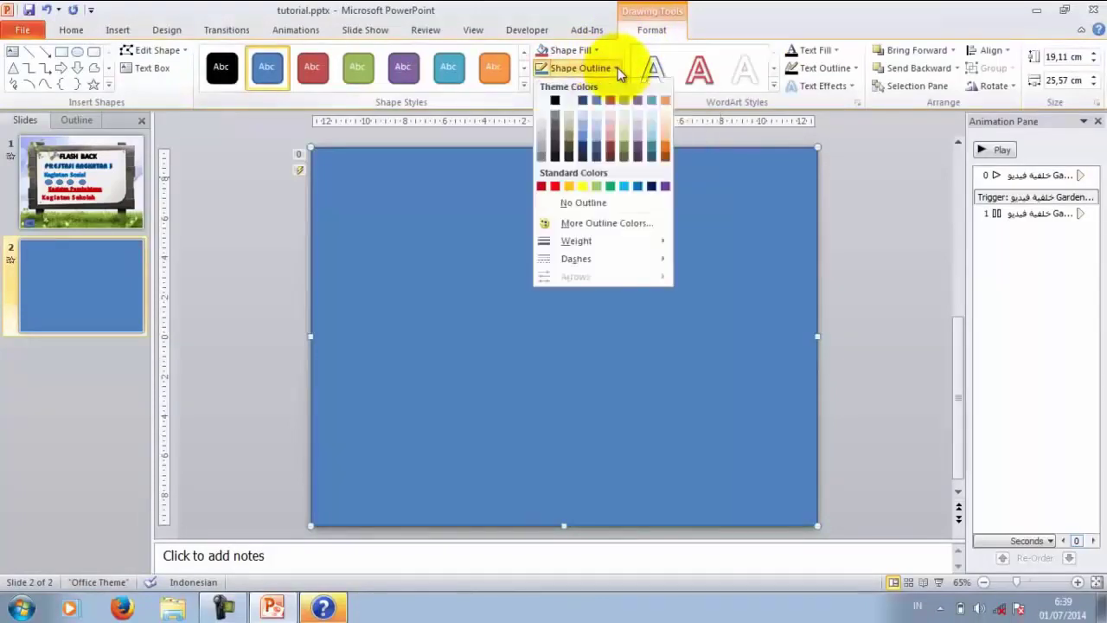
{"action": "left_click", "coordinate": [585, 204]}
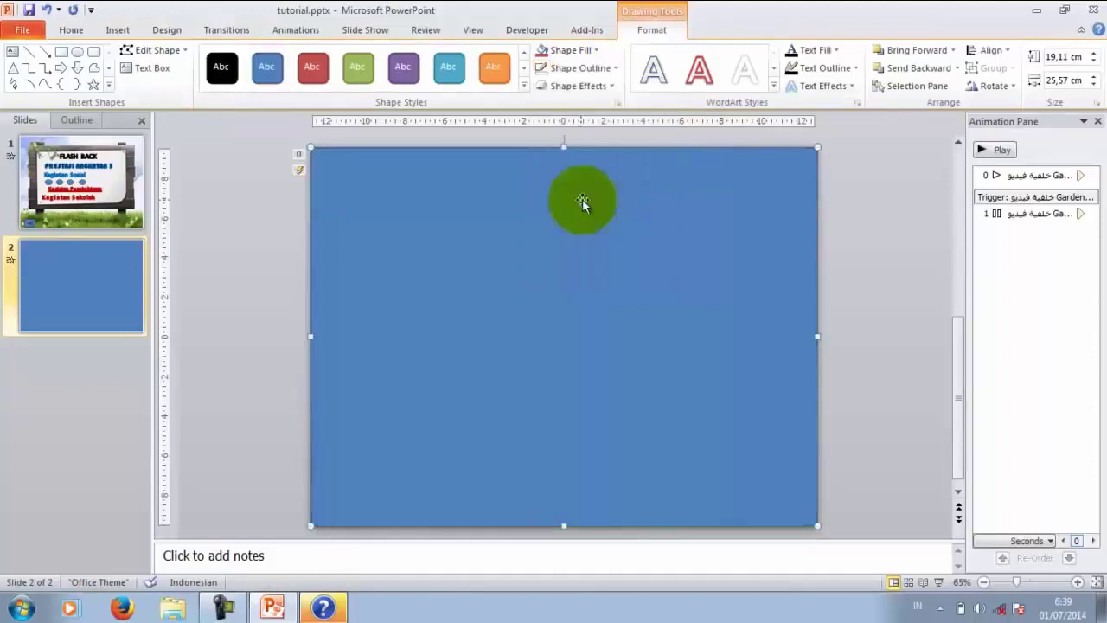
{"action": "left_click", "coordinate": [600, 50]}
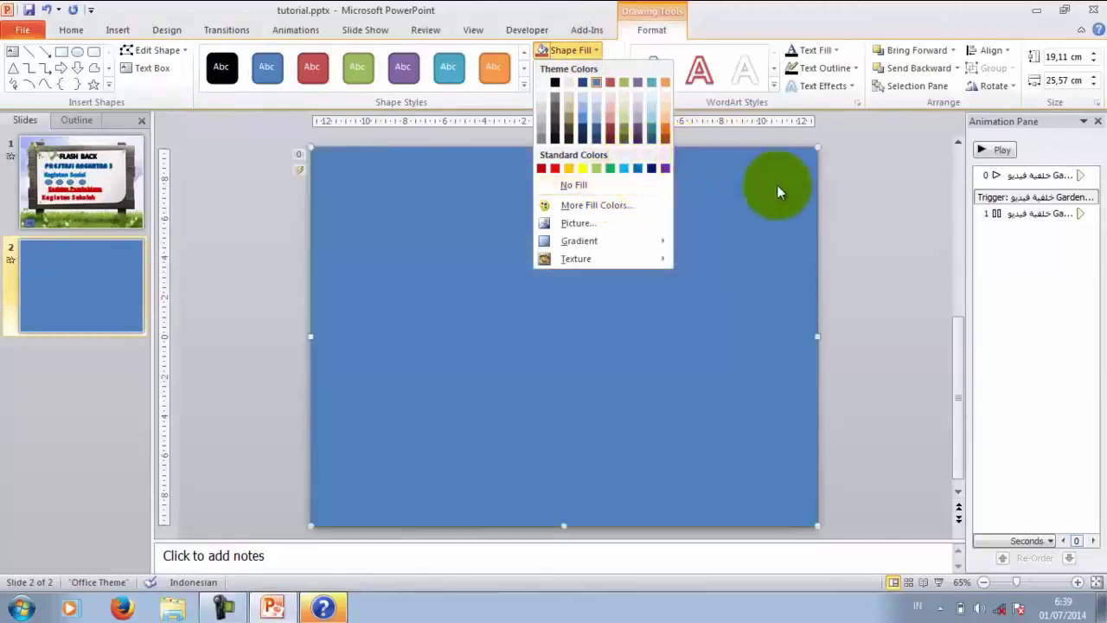
{"action": "left_click", "coordinate": [777, 185]}
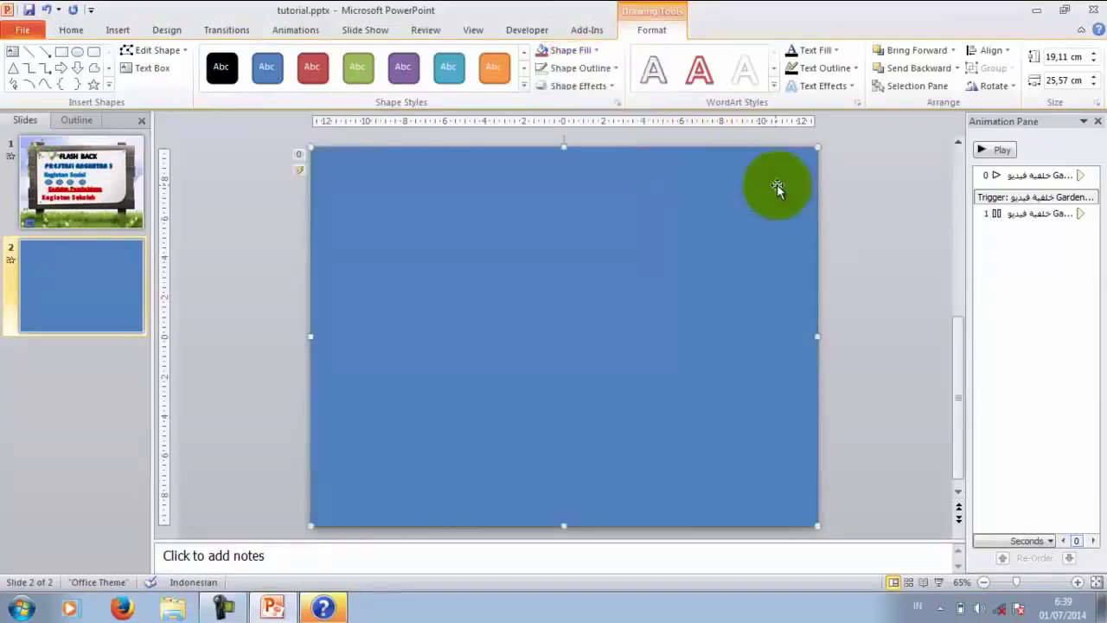
Give the rectangle a solid white fill at 100% transparency
{"action": "left_click", "coordinate": [618, 103]}
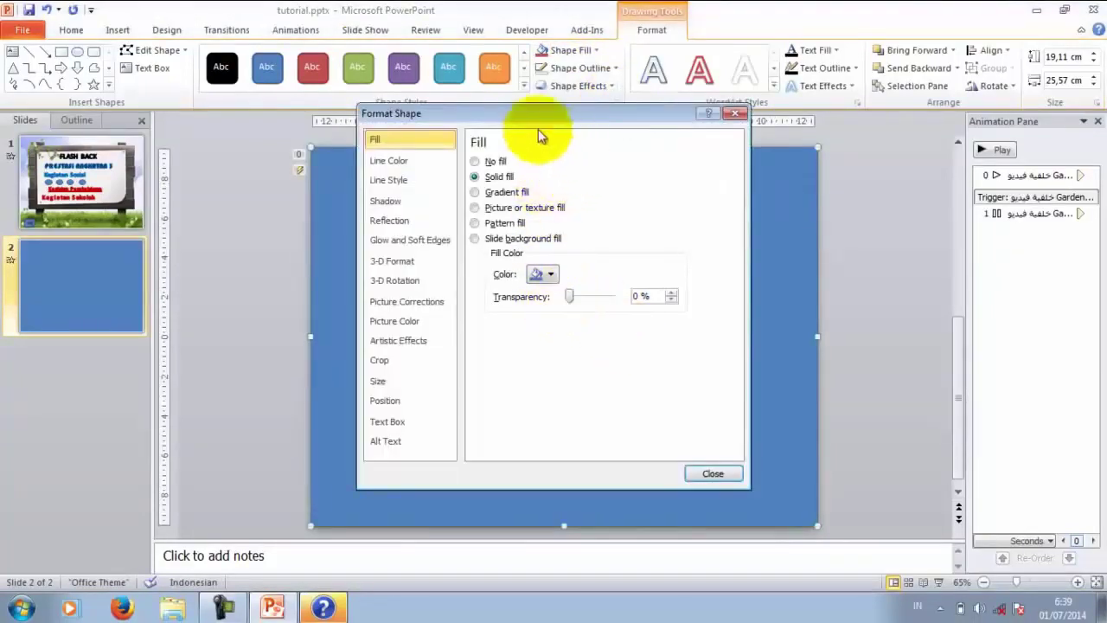
{"action": "left_click", "coordinate": [550, 276]}
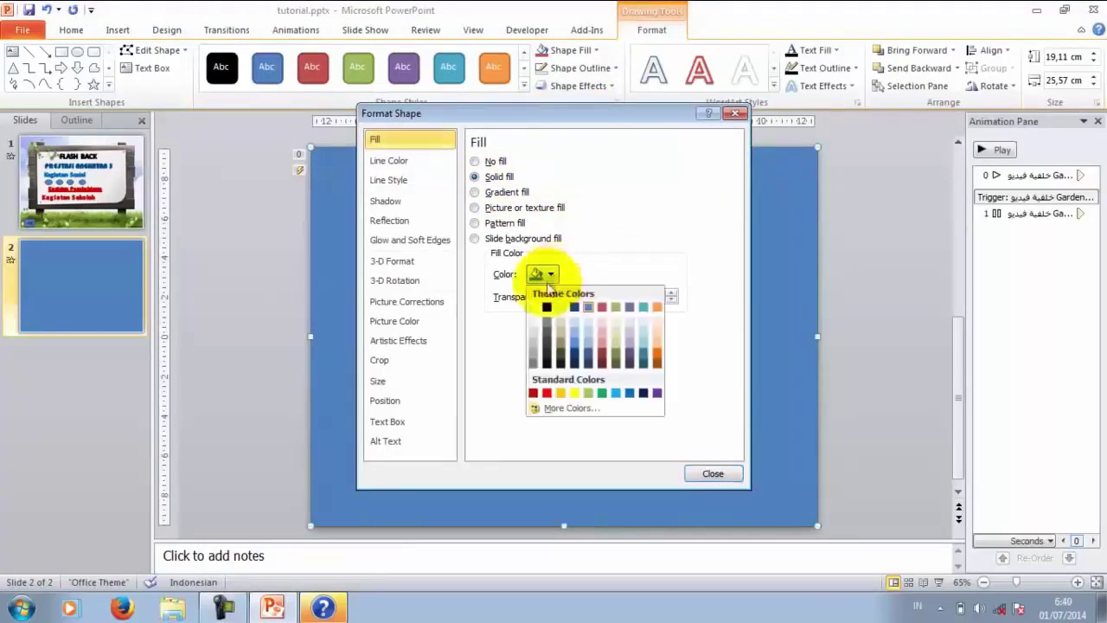
{"action": "left_click", "coordinate": [533, 307]}
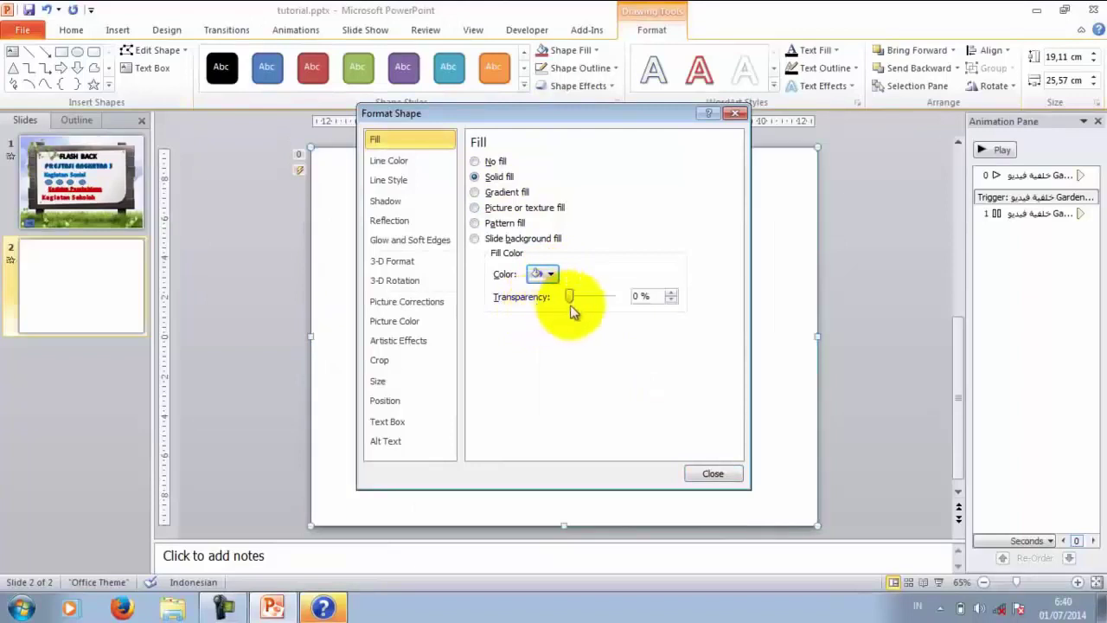
{"action": "left_click_drag", "start_coordinate": [569, 297], "coordinate": [629, 308]}
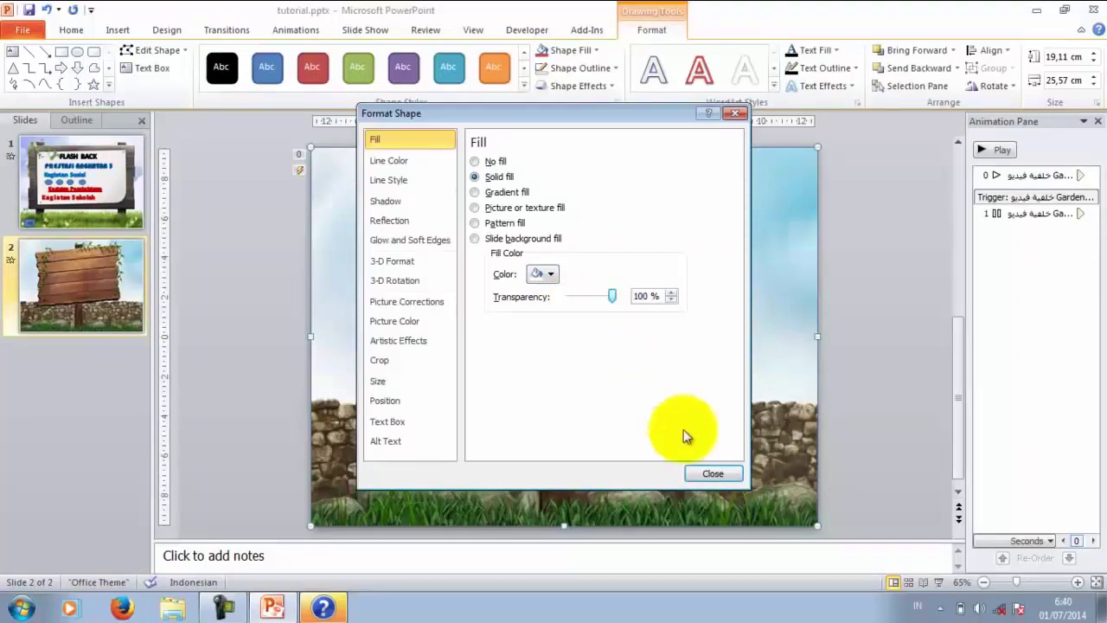
{"action": "left_click", "coordinate": [709, 473]}
{"action": "left_click", "coordinate": [860, 276]}
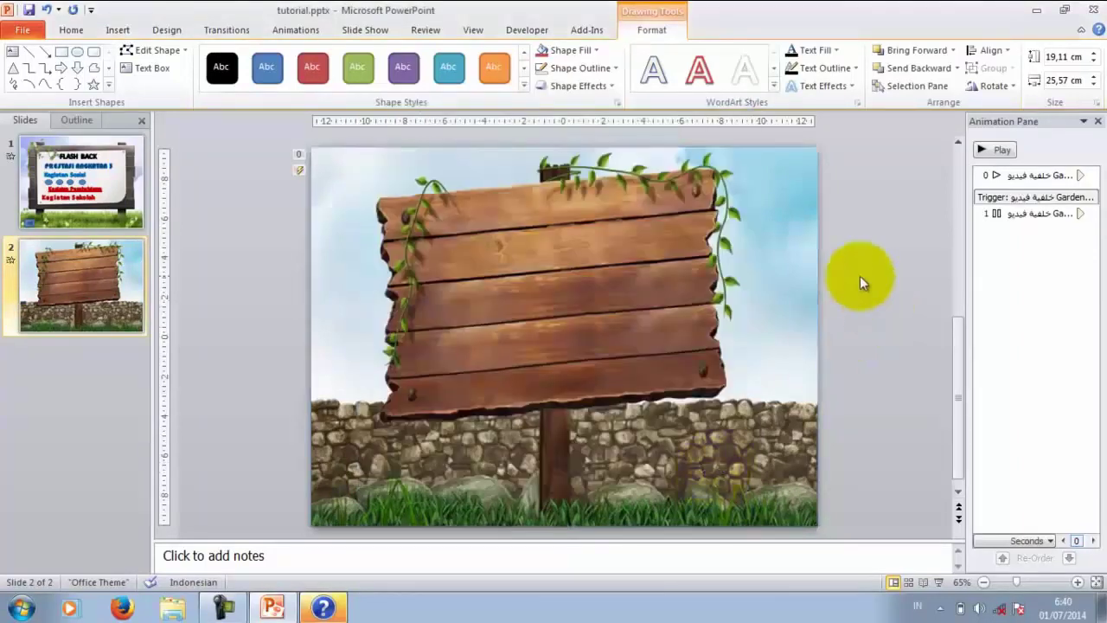
Insert a WordArt text box in the first WordArt style
{"action": "left_click", "coordinate": [522, 327]}
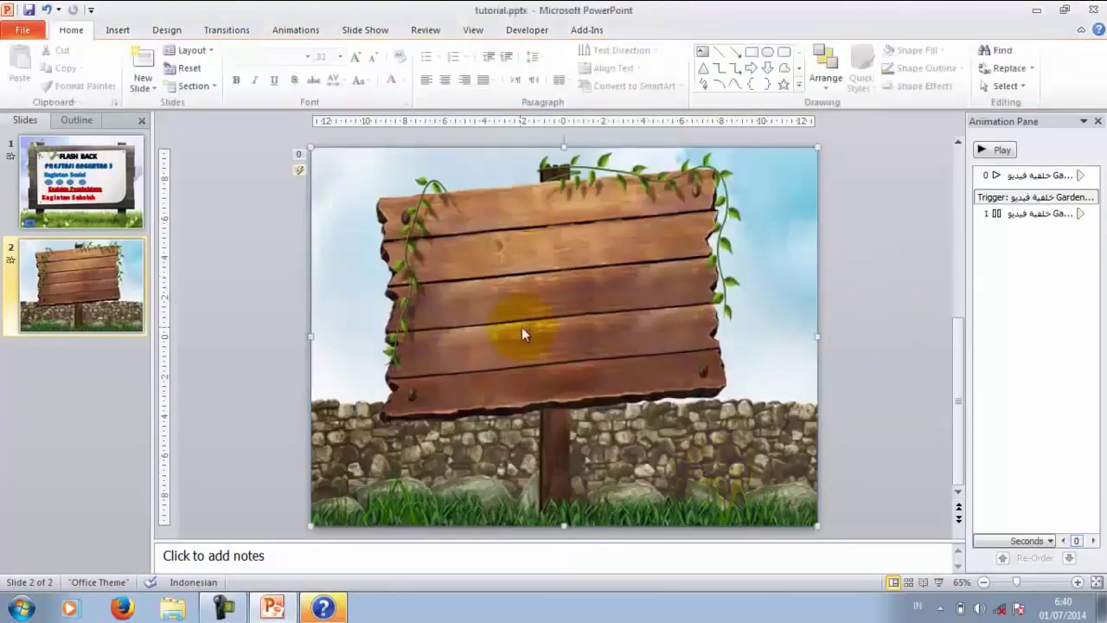
{"action": "left_click", "coordinate": [869, 300]}
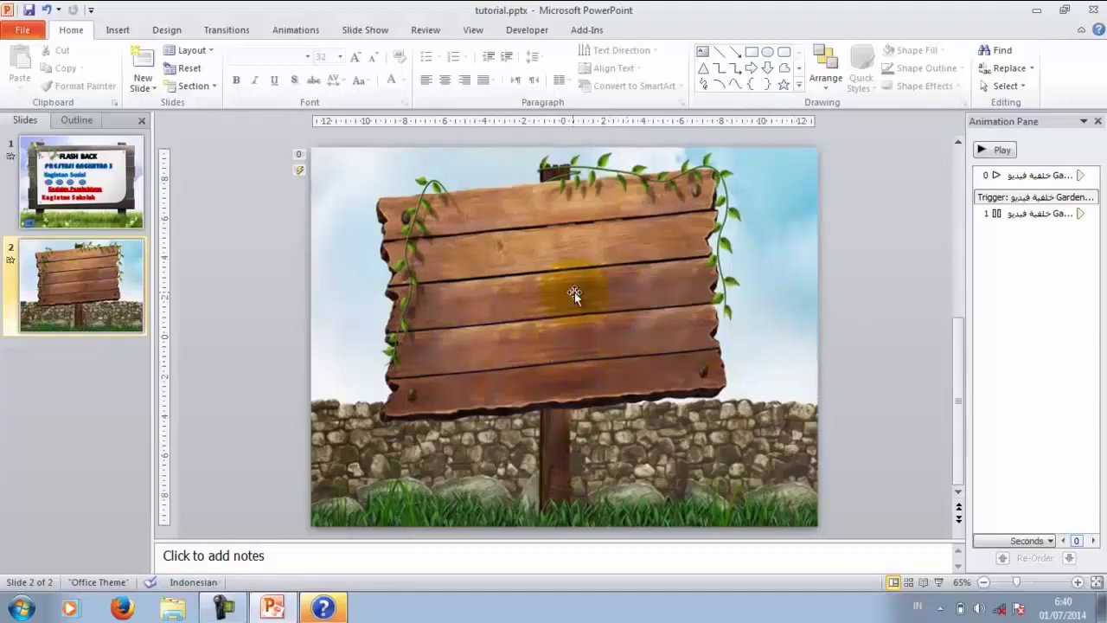
{"action": "left_click", "coordinate": [302, 554]}
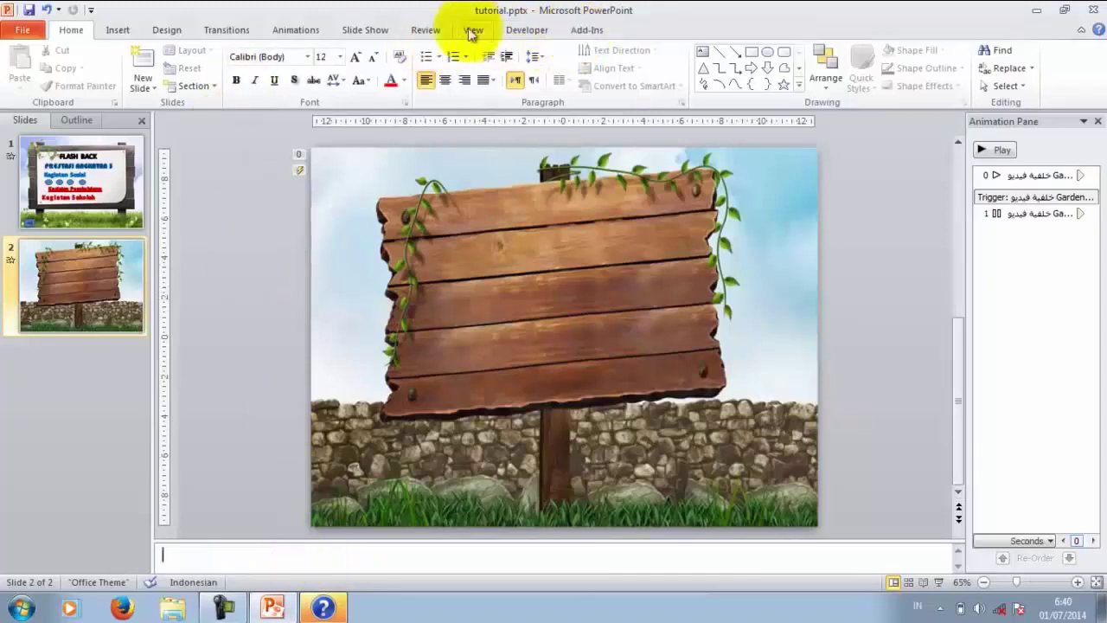
{"action": "left_click", "coordinate": [122, 29]}
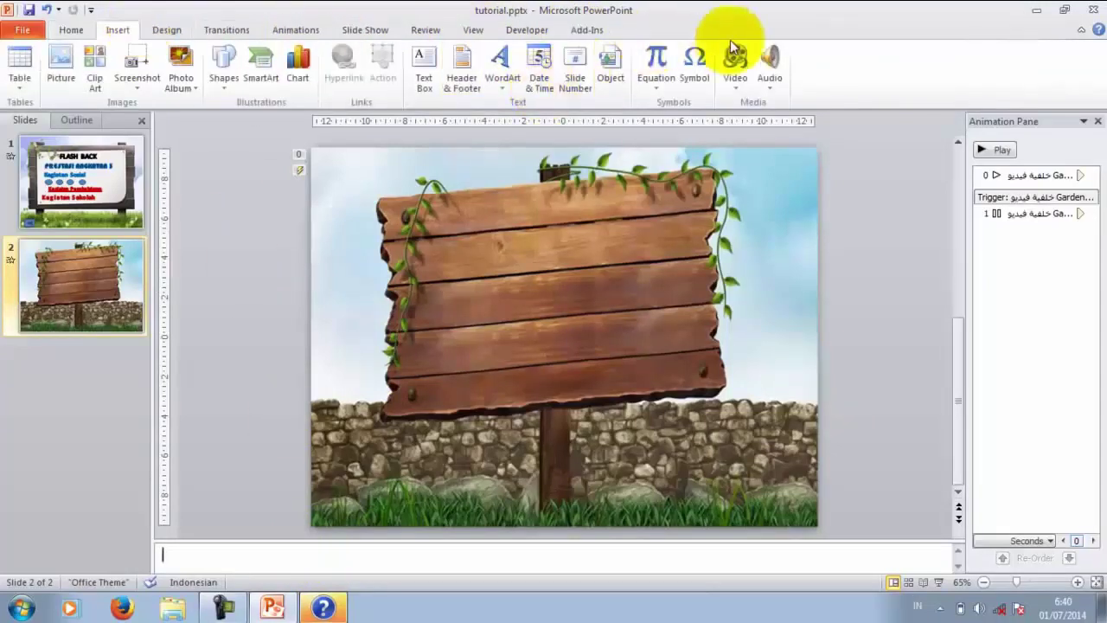
{"action": "left_click", "coordinate": [511, 69]}
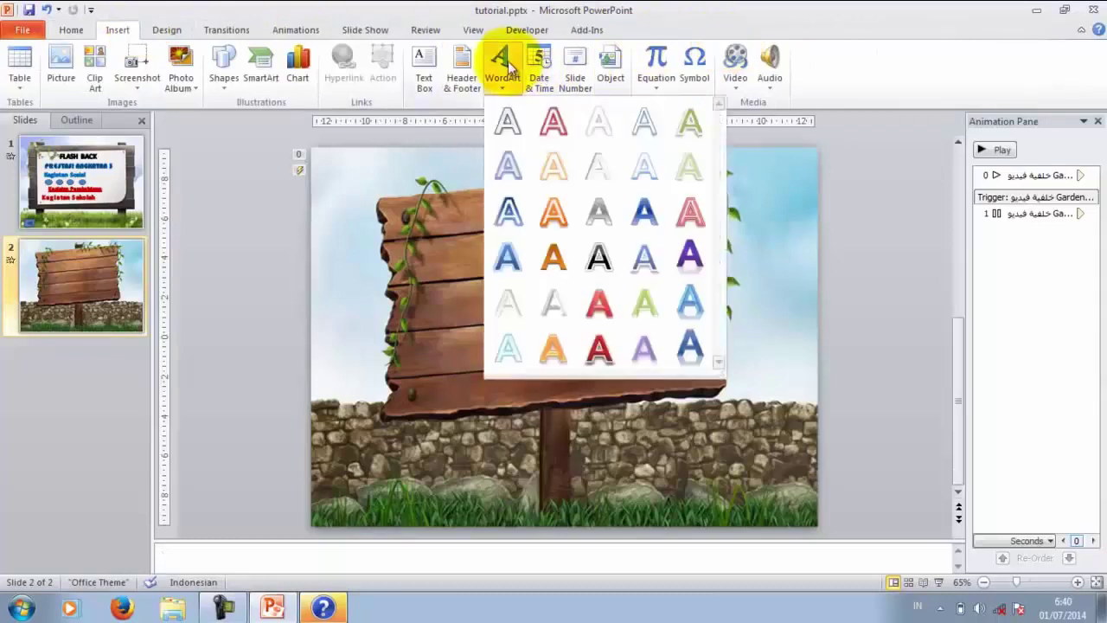
{"action": "left_click", "coordinate": [508, 122]}
Replace the WordArt placeholder text with 'AGENDA KITA' in capitals
{"action": "left_click", "coordinate": [570, 339]}
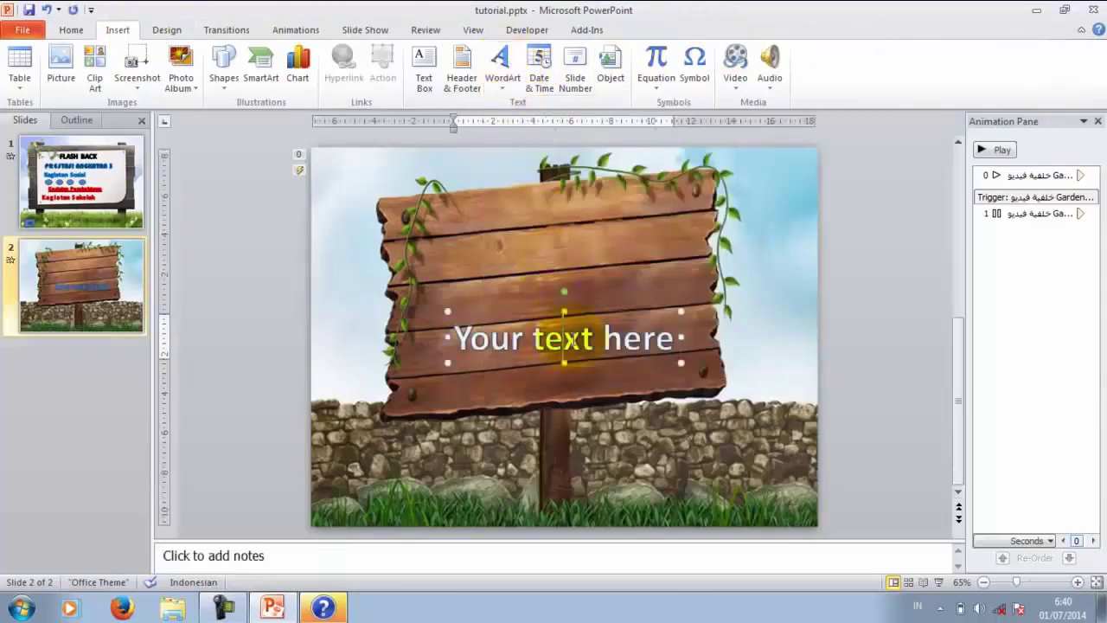
{"action": "key", "text": "Delete"}
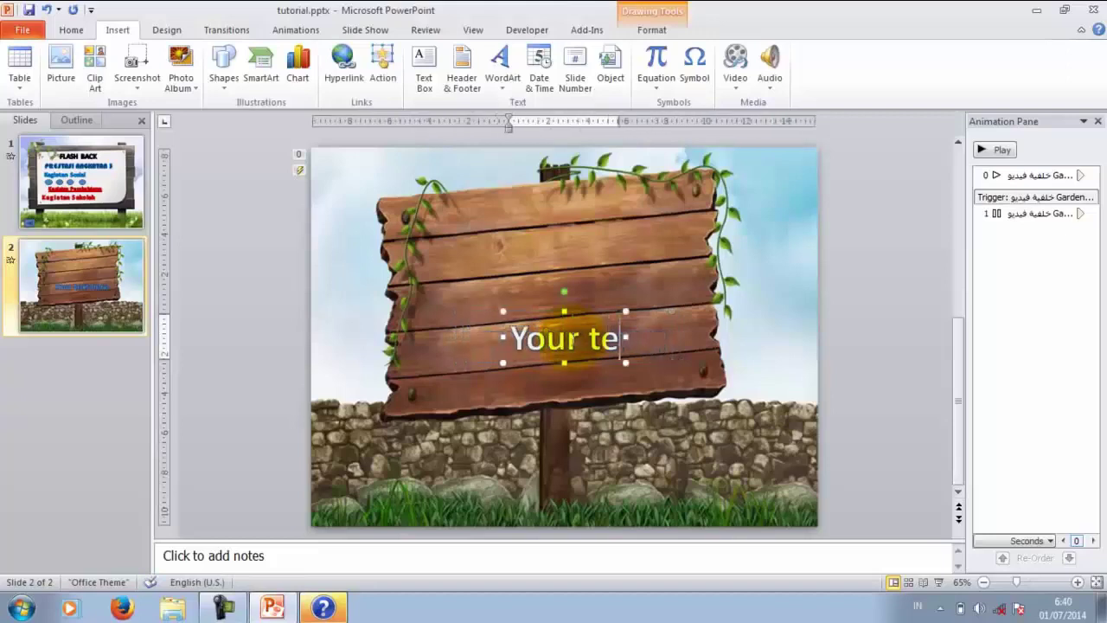
{"action": "key", "text": "Delete"}
{"action": "key", "text": "Delete"}
{"action": "key", "text": "Delete"}
{"action": "key", "text": "BackSpace"}
{"action": "key", "text": "BackSpace"}
{"action": "key", "text": "BackSpace"}
{"action": "key", "text": "BackSpace"}
{"action": "key", "text": "BackSpace"}
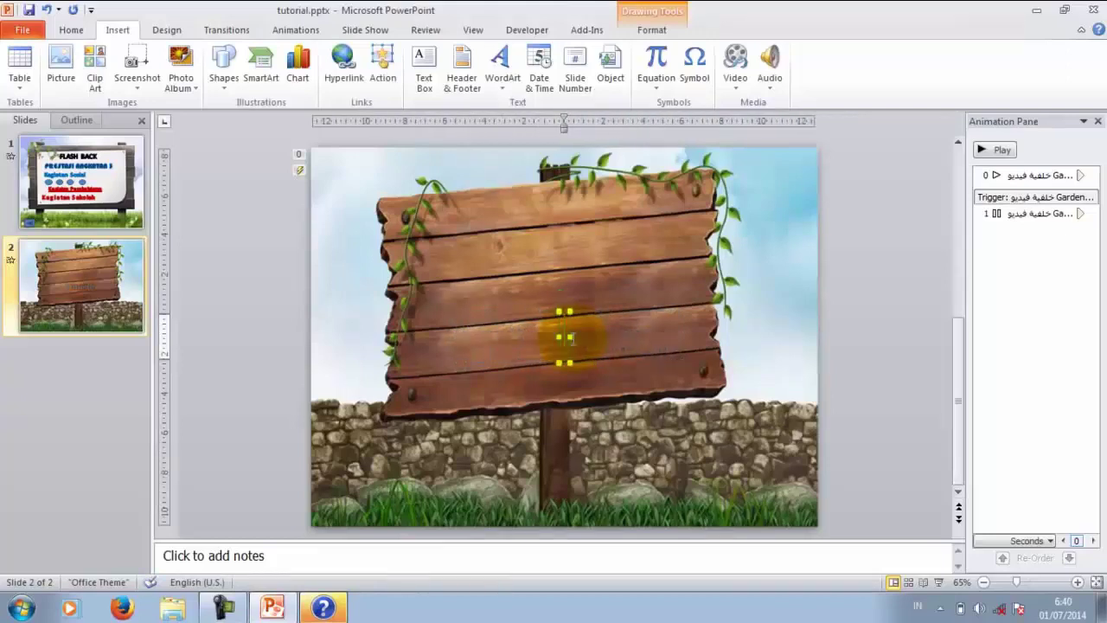
{"action": "type", "text": "age"}
{"action": "key", "text": "BackSpace"}
{"action": "key", "text": "BackSpace"}
{"action": "key", "text": "BackSpace"}
{"action": "key", "text": "Caps_Lock"}
{"action": "type", "text": "AGENDA "}
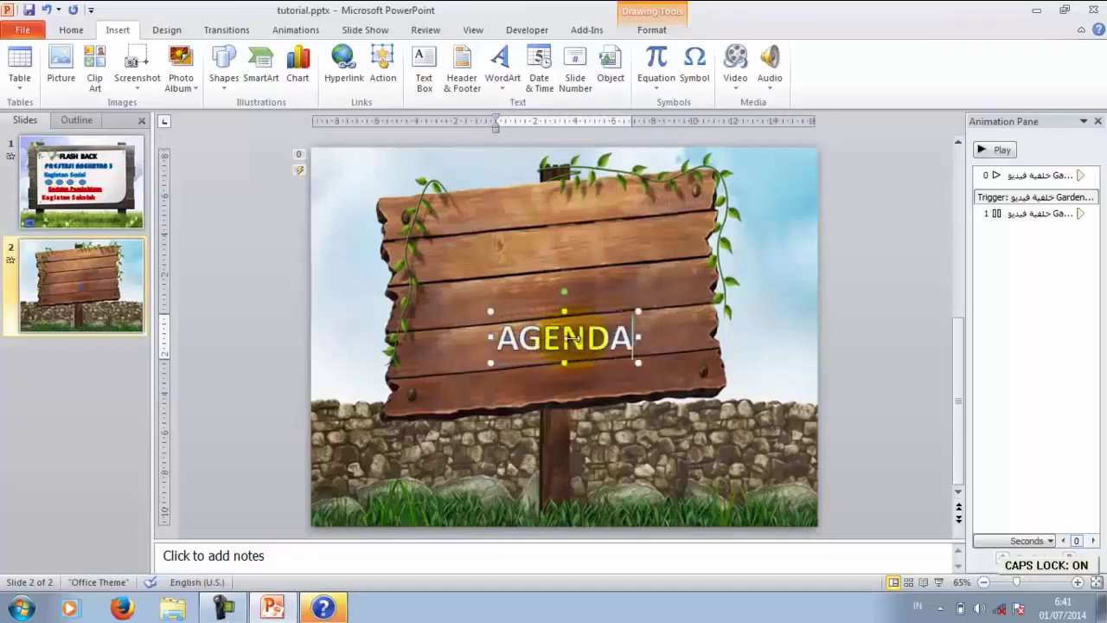
{"action": "type", "text": "KITA"}
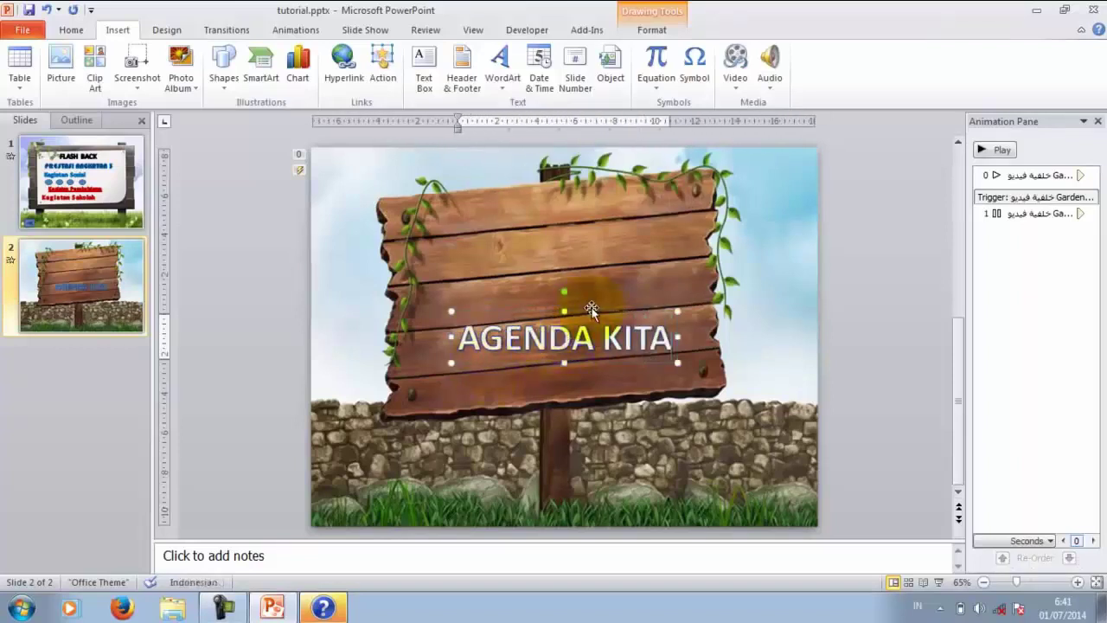
Move the AGENDA KITA WordArt up onto the top plank and tilt it to match
{"action": "left_click", "coordinate": [591, 310]}
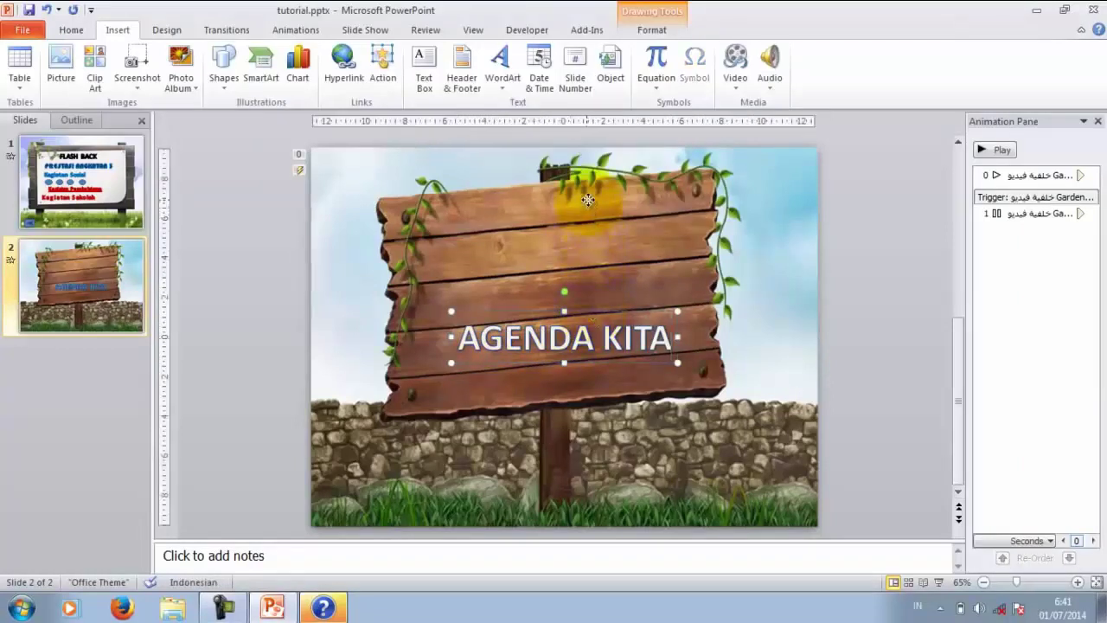
{"action": "left_click_drag", "start_coordinate": [588, 200], "coordinate": [588, 200]}
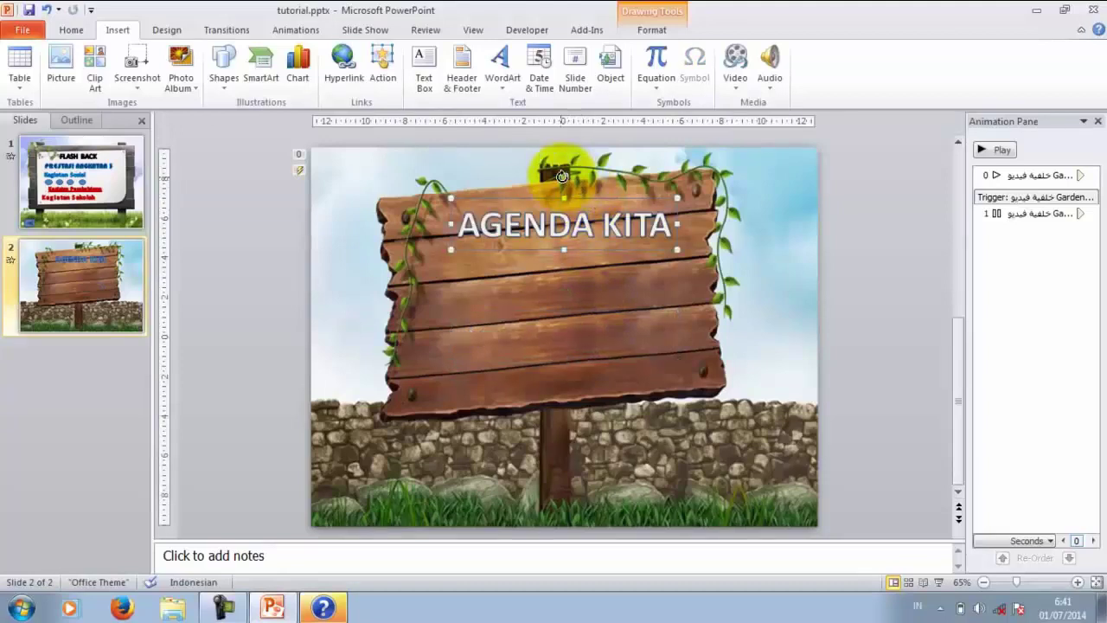
{"action": "left_click_drag", "start_coordinate": [562, 176], "coordinate": [563, 192]}
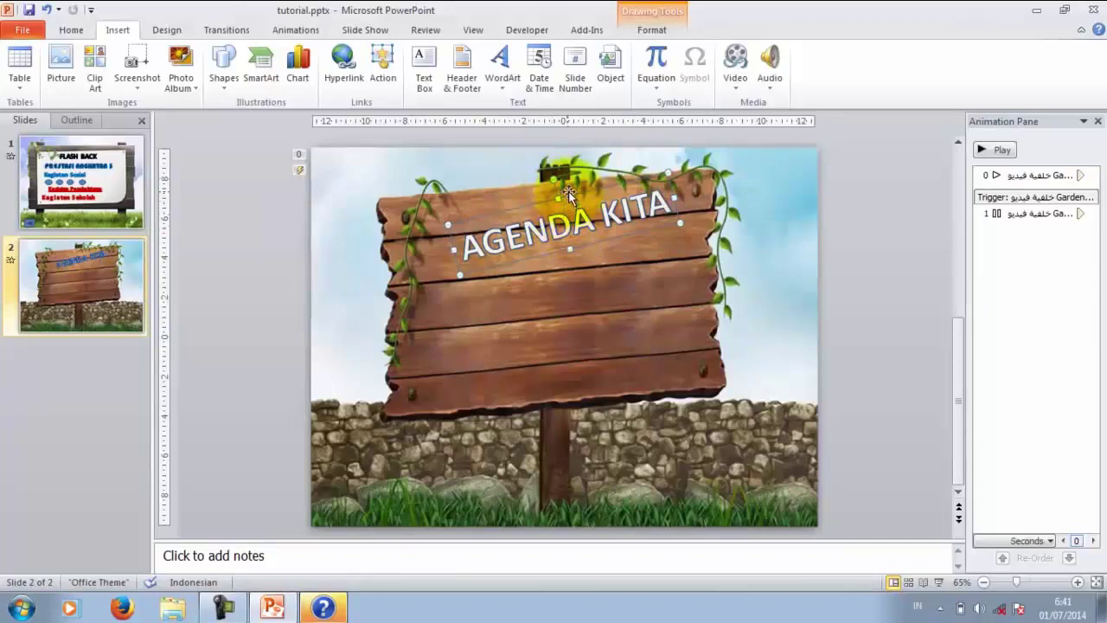
{"action": "left_click", "coordinate": [568, 195]}
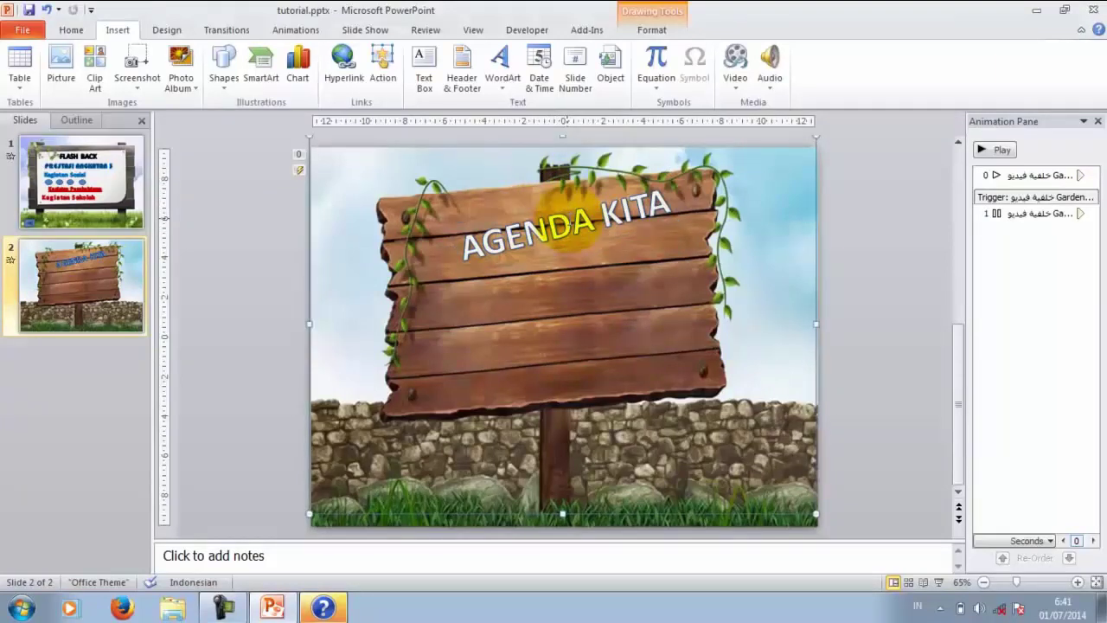
Undo the accidental two-line resize and fine-tune the WordArt's tilt along the plank
{"action": "left_click", "coordinate": [49, 11]}
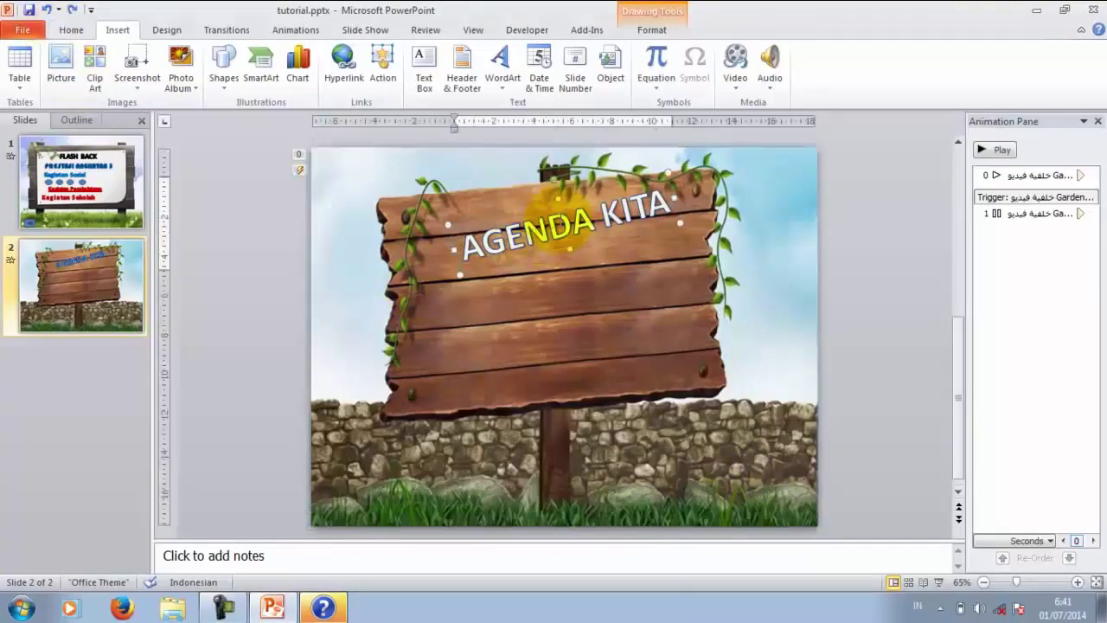
{"action": "left_click", "coordinate": [532, 207]}
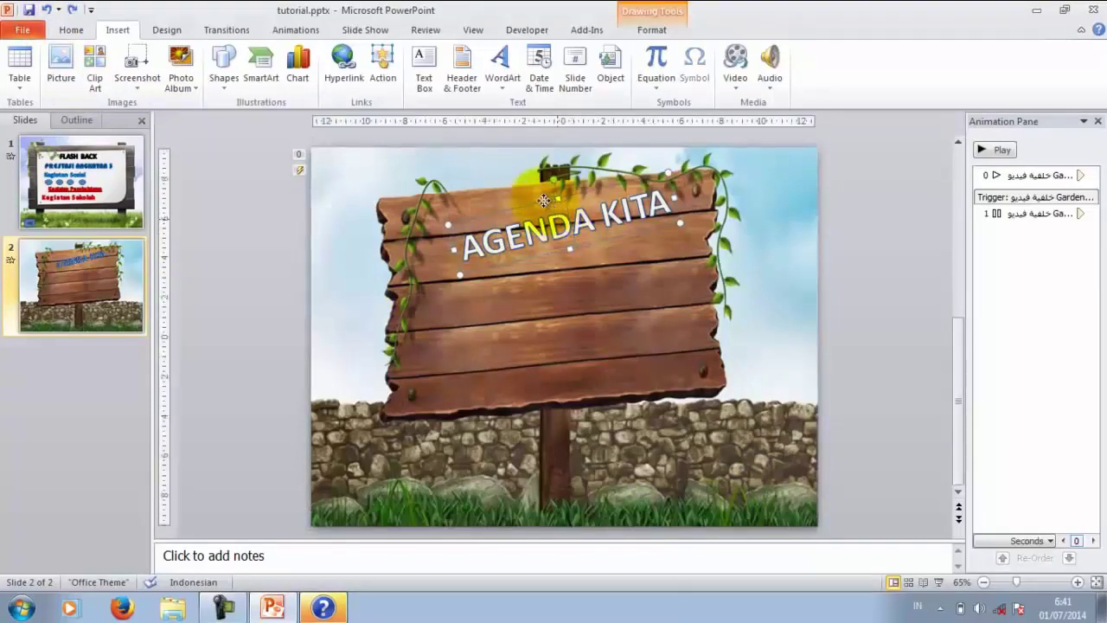
{"action": "left_click_drag", "start_coordinate": [669, 172], "coordinate": [648, 143]}
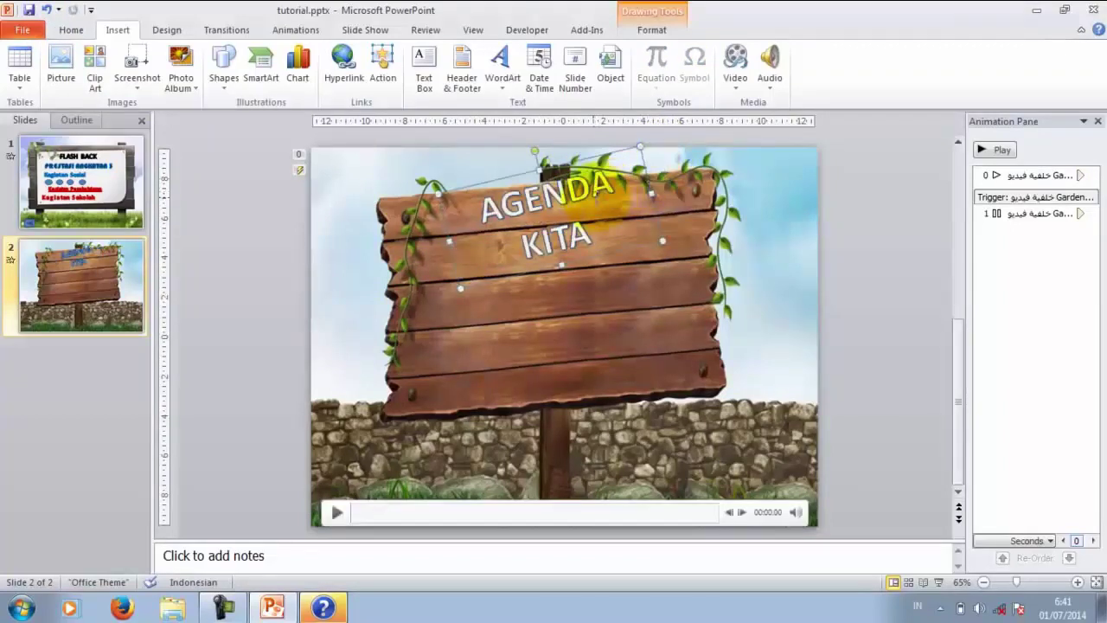
{"action": "key", "text": "ctrl+z"}
{"action": "left_click", "coordinate": [535, 172]}
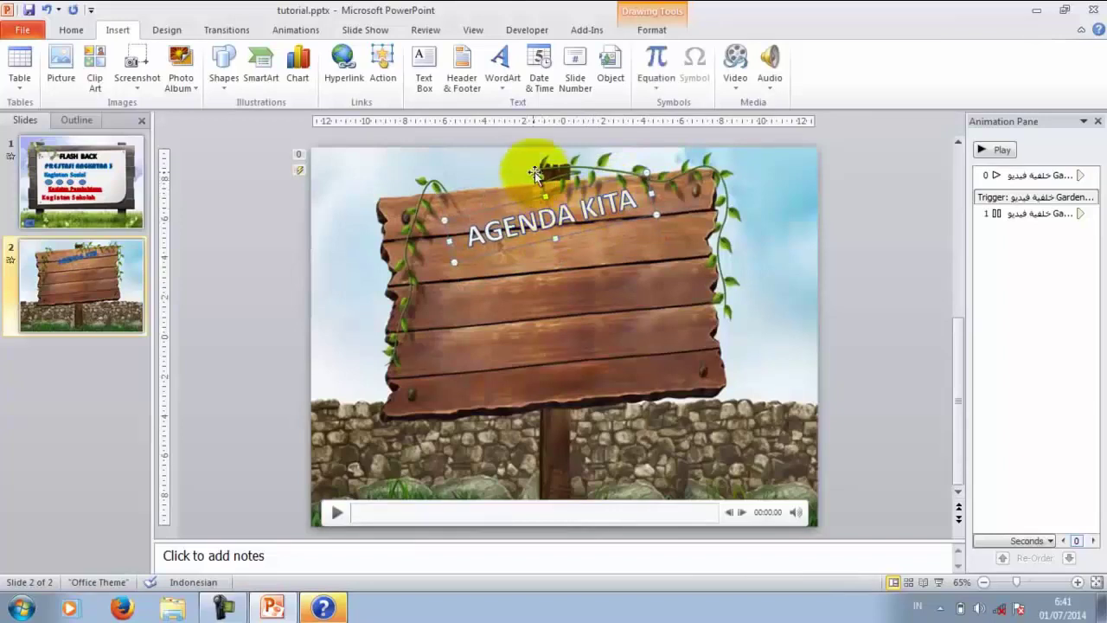
{"action": "left_click_drag", "start_coordinate": [534, 172], "coordinate": [554, 185]}
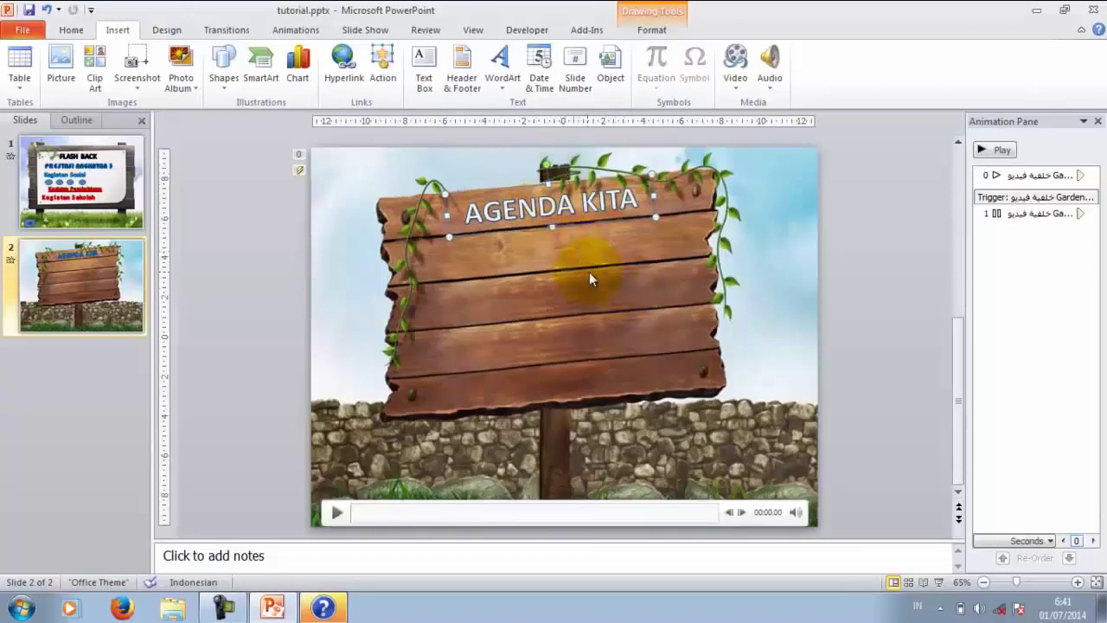
{"action": "left_click", "coordinate": [786, 255]}
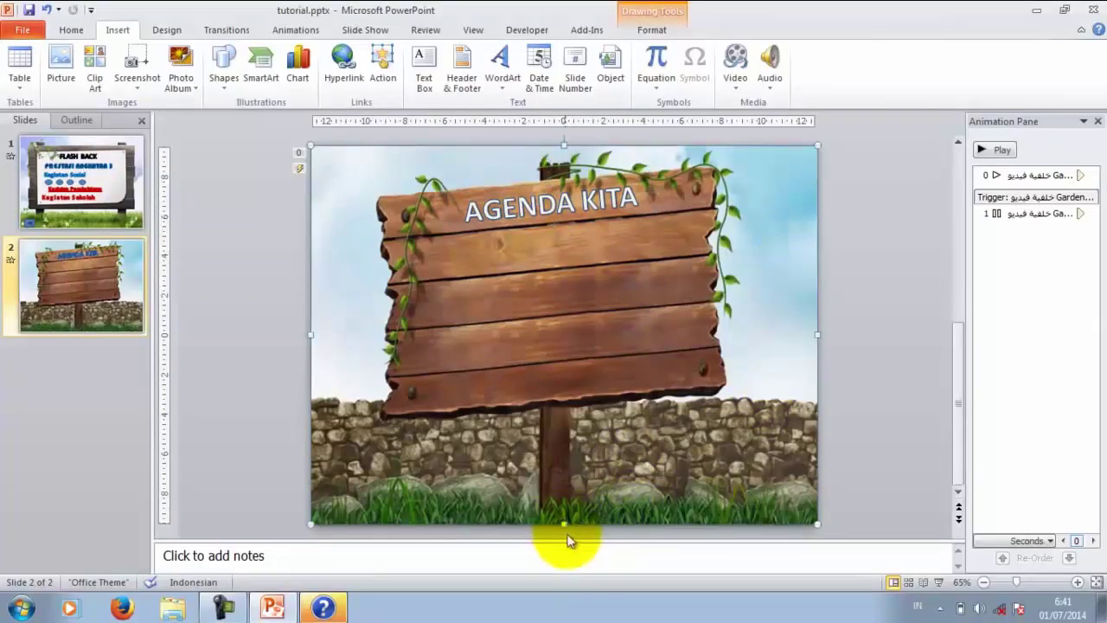
Stretch the video's bottom, right, left and top edges out to the slide edges
{"action": "left_click_drag", "start_coordinate": [568, 536], "coordinate": [564, 533]}
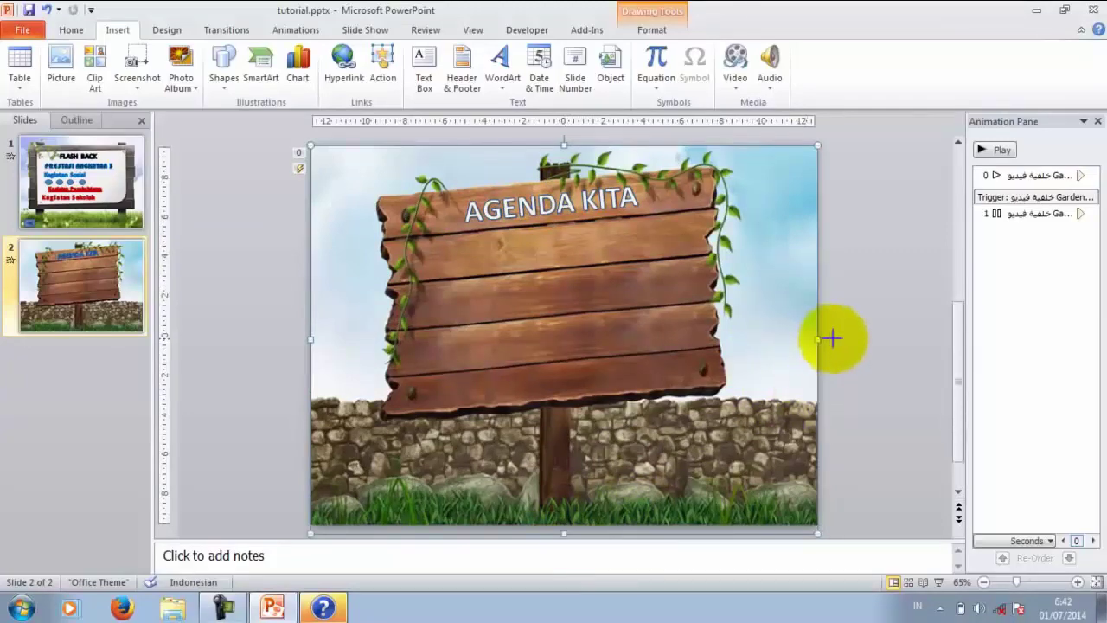
{"action": "left_click_drag", "start_coordinate": [817, 339], "coordinate": [834, 339]}
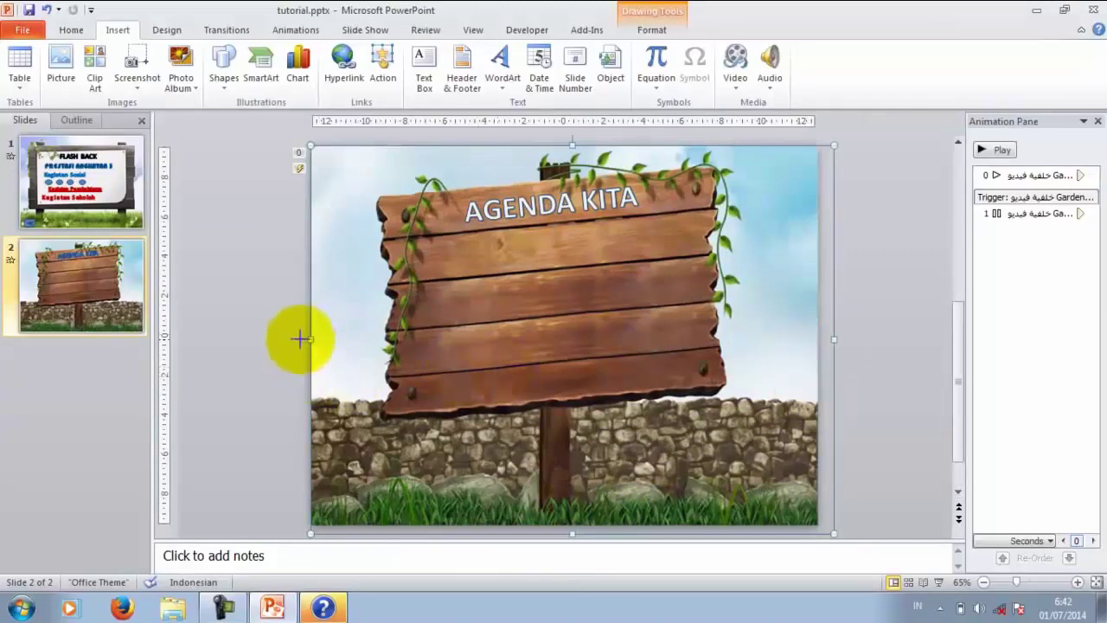
{"action": "left_click_drag", "start_coordinate": [311, 339], "coordinate": [297, 339]}
{"action": "left_click_drag", "start_coordinate": [564, 145], "coordinate": [566, 140]}
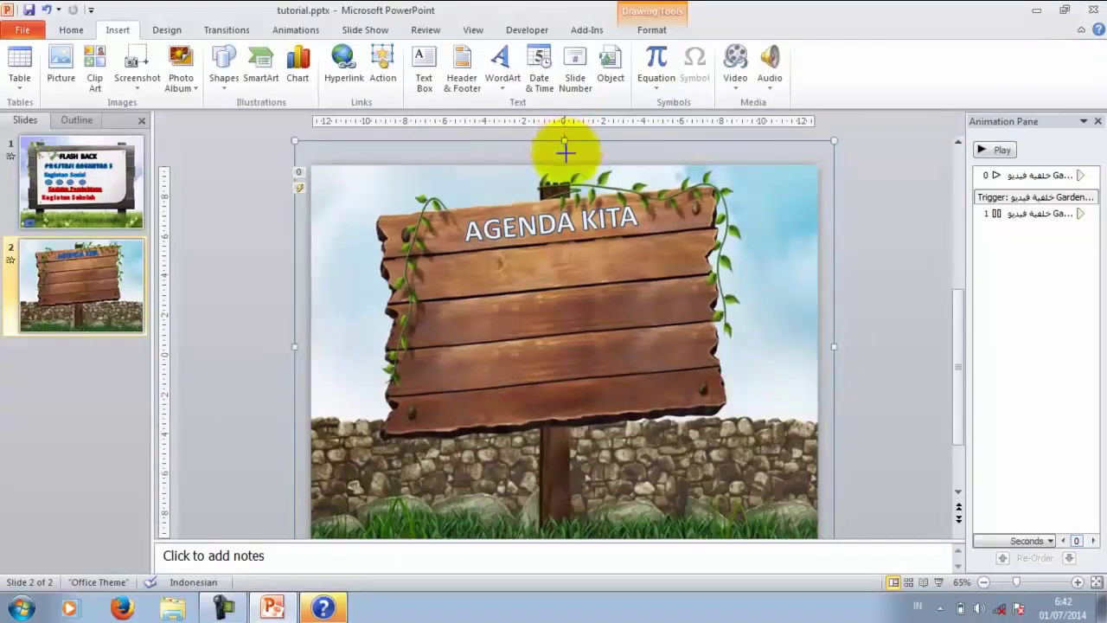
{"action": "left_click_drag", "start_coordinate": [565, 145], "coordinate": [566, 154]}
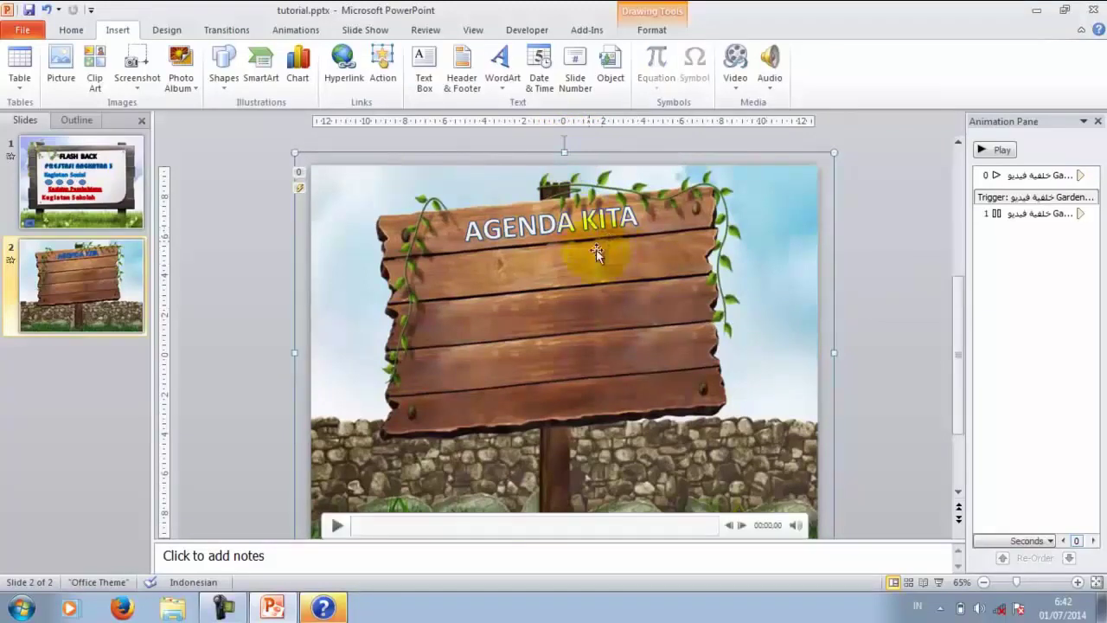
Check the AGENDA KITA WordArt's text and placement on the plank, then deselect it
{"action": "left_click", "coordinate": [545, 188]}
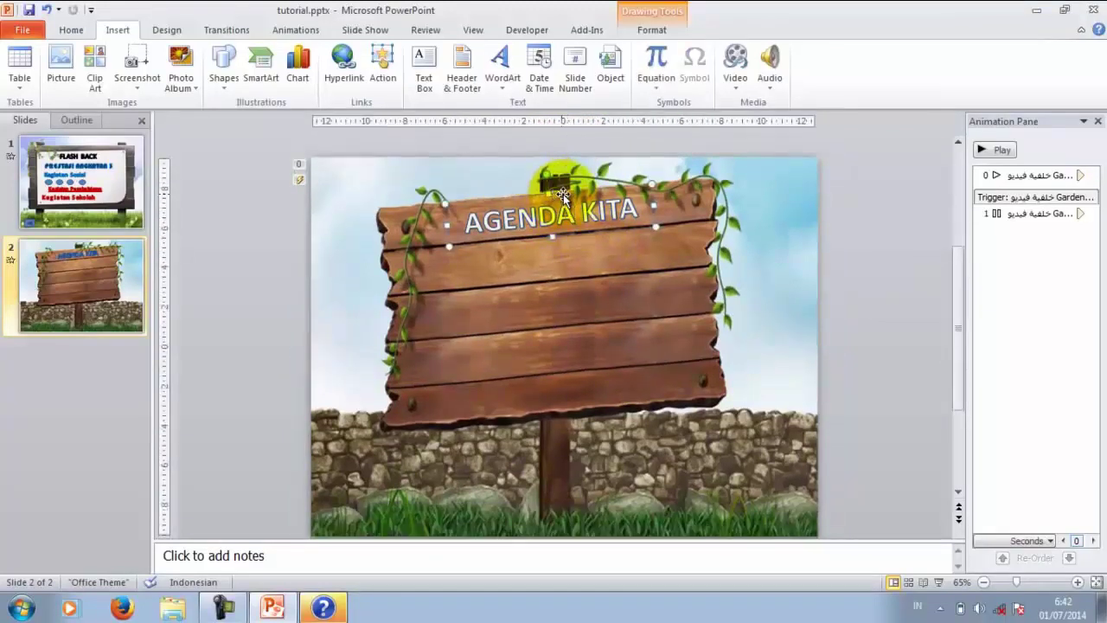
{"action": "left_click", "coordinate": [545, 218]}
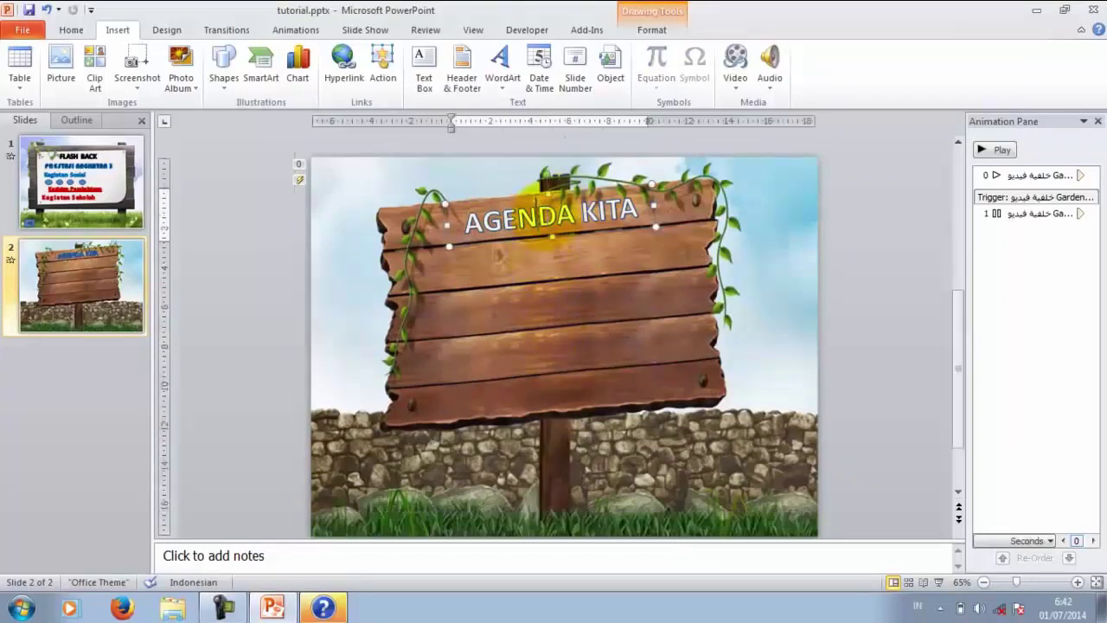
{"action": "key", "text": "Escape"}
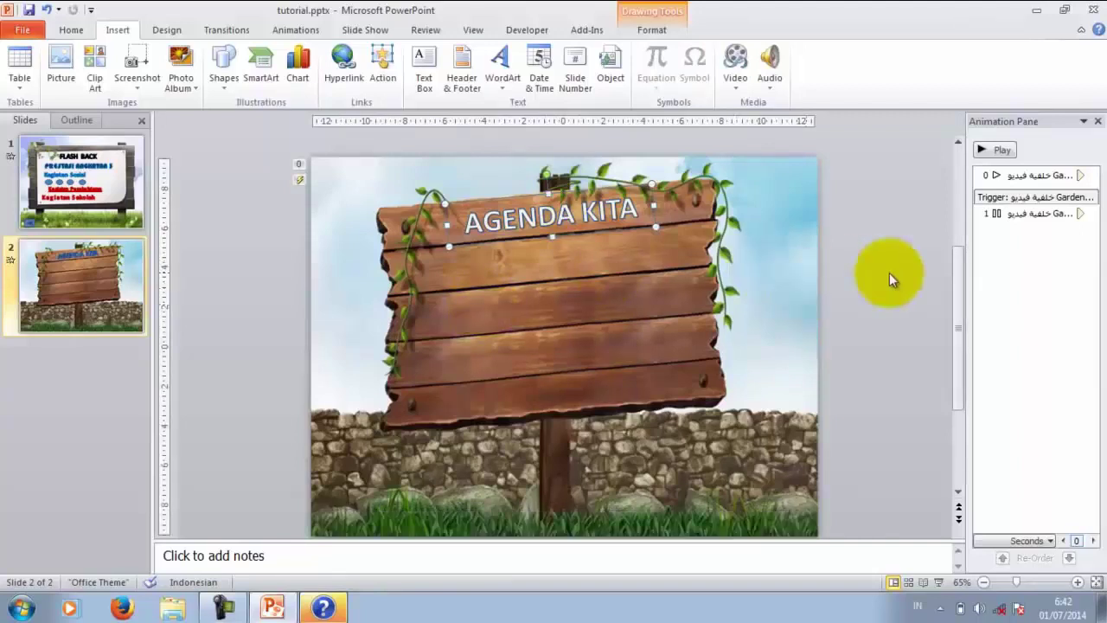
{"action": "left_click", "coordinate": [882, 233]}
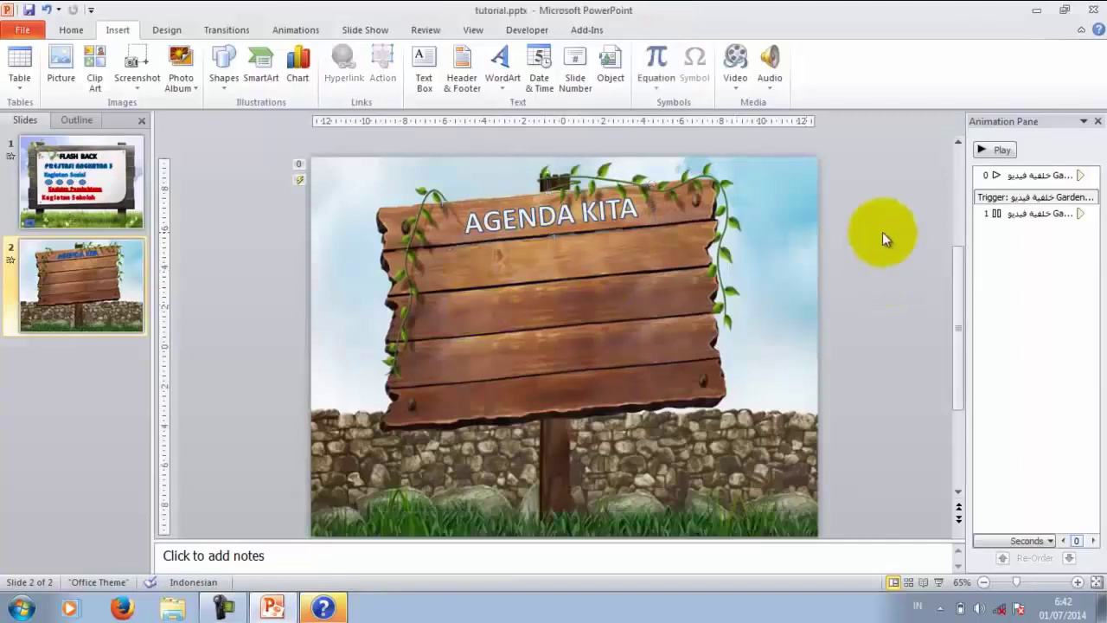
Start the slide show from slide 2 using the status-bar Slide Show button
{"action": "left_click", "coordinate": [939, 583]}
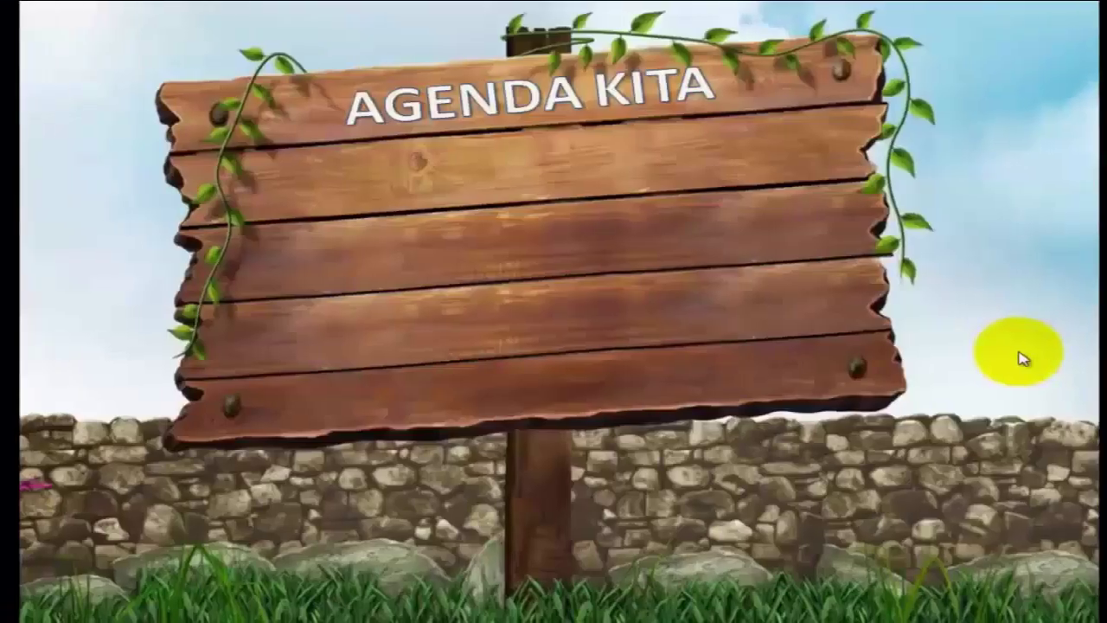